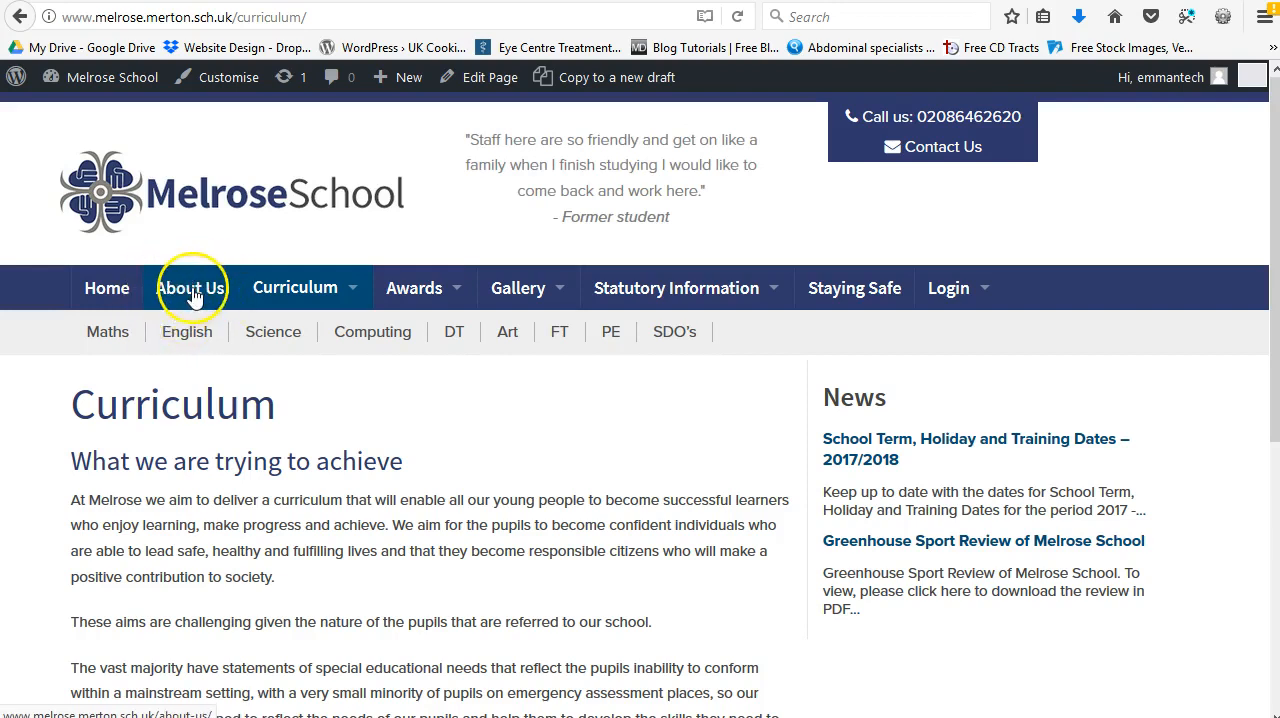
# Step: Return to the published Sample Page 1 and copy it to a new draft
pyautogui.click(20, 17)
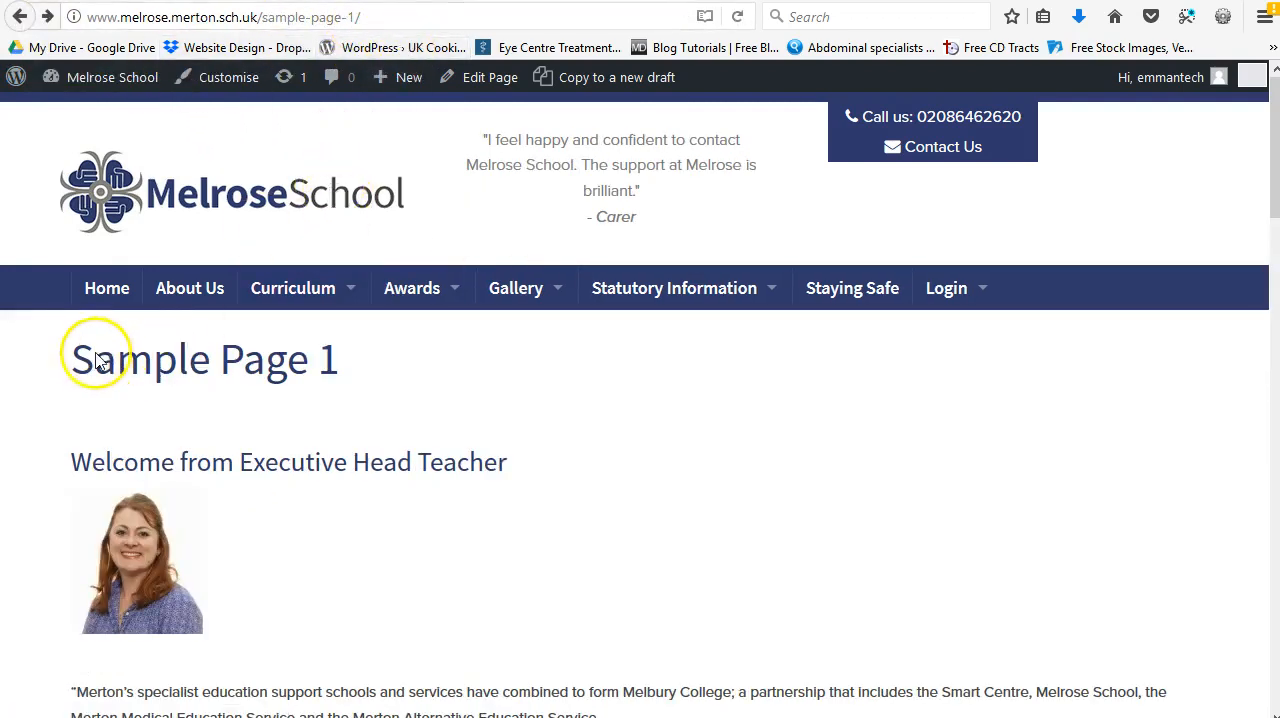
pyautogui.moveTo(72, 362); pyautogui.dragTo(352, 360)
pyautogui.click(343, 363)
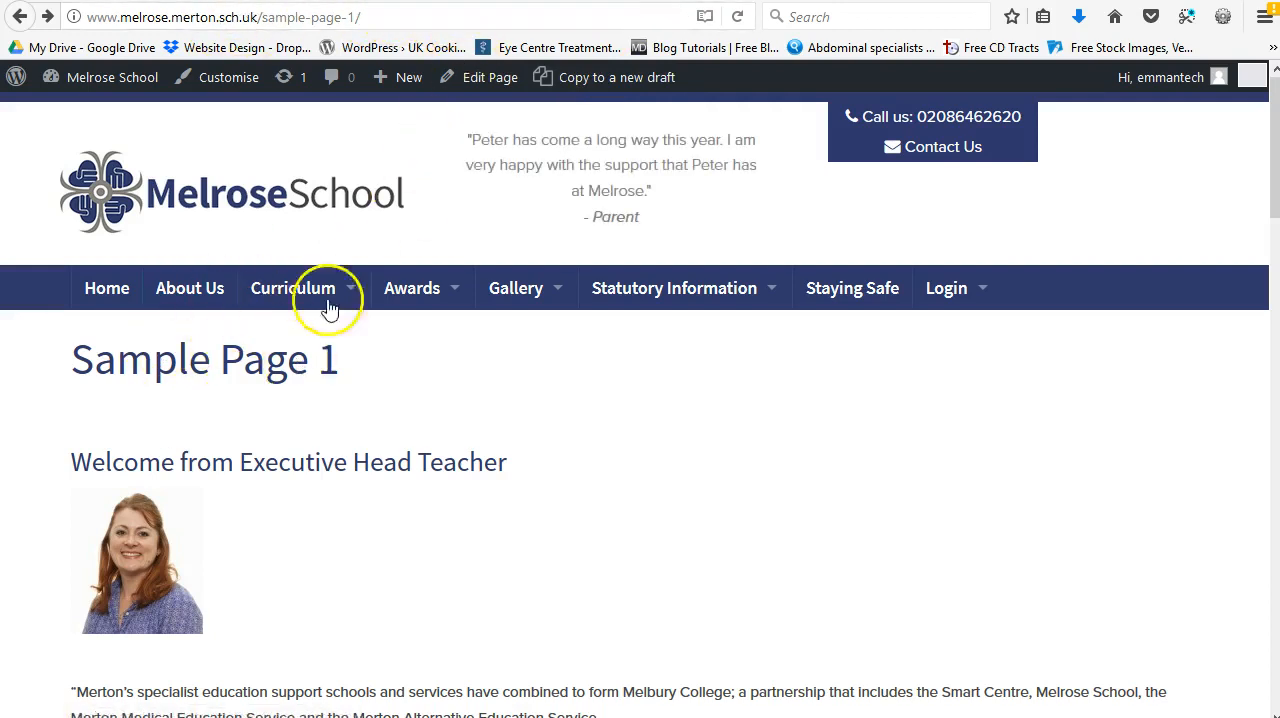
pyautogui.click(641, 89)
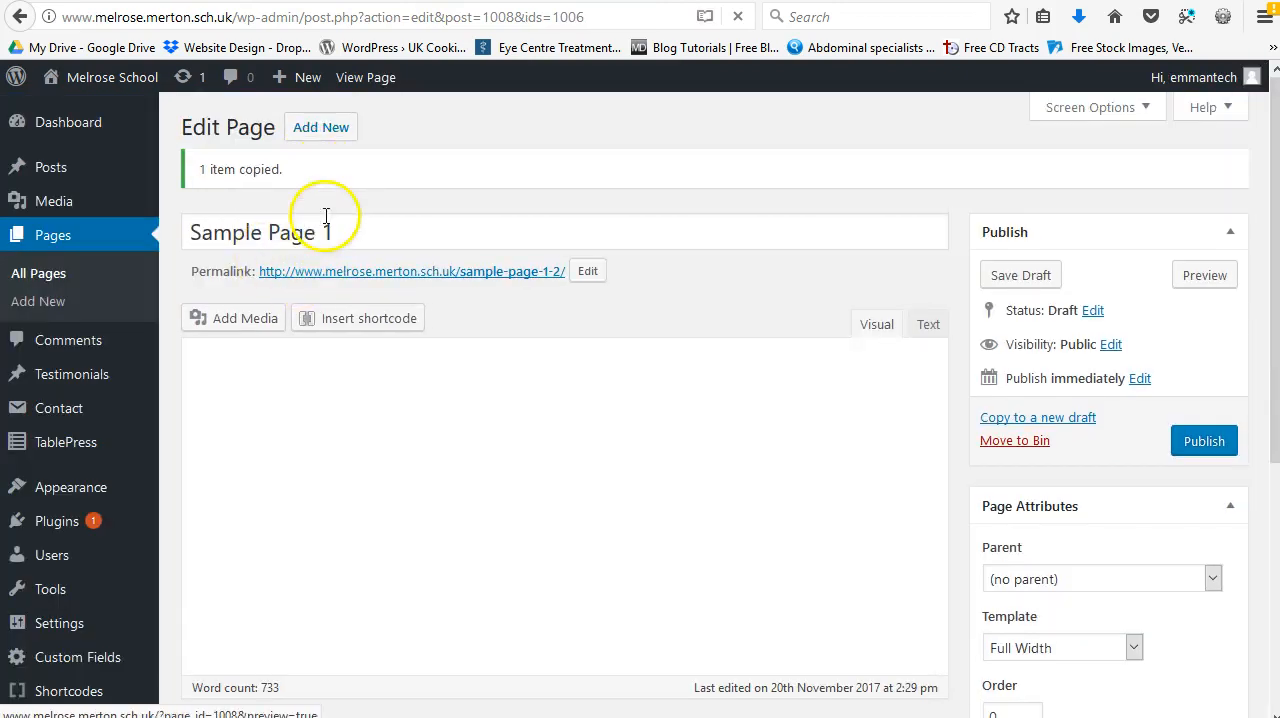
# Step: Publish the copied draft with the title Sample Page 2 and the permalink slug sample-page-2
pyautogui.doubleClick(330, 228)
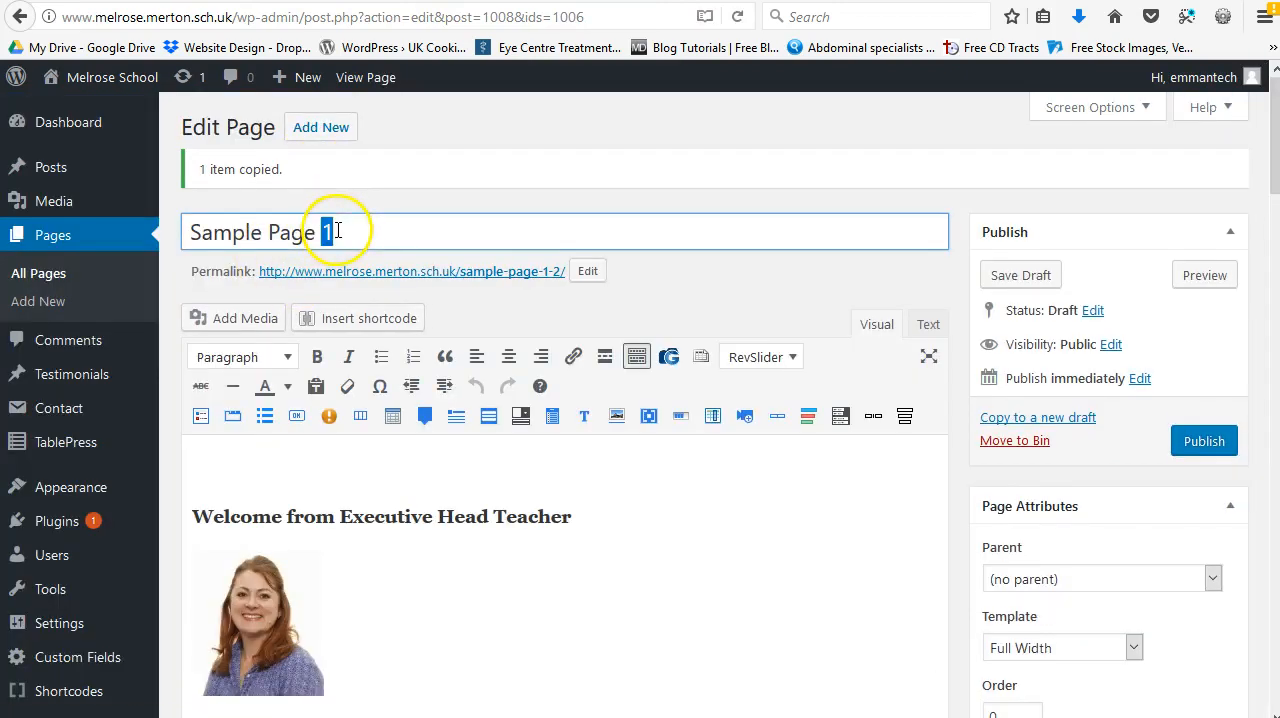
pyautogui.write('2')
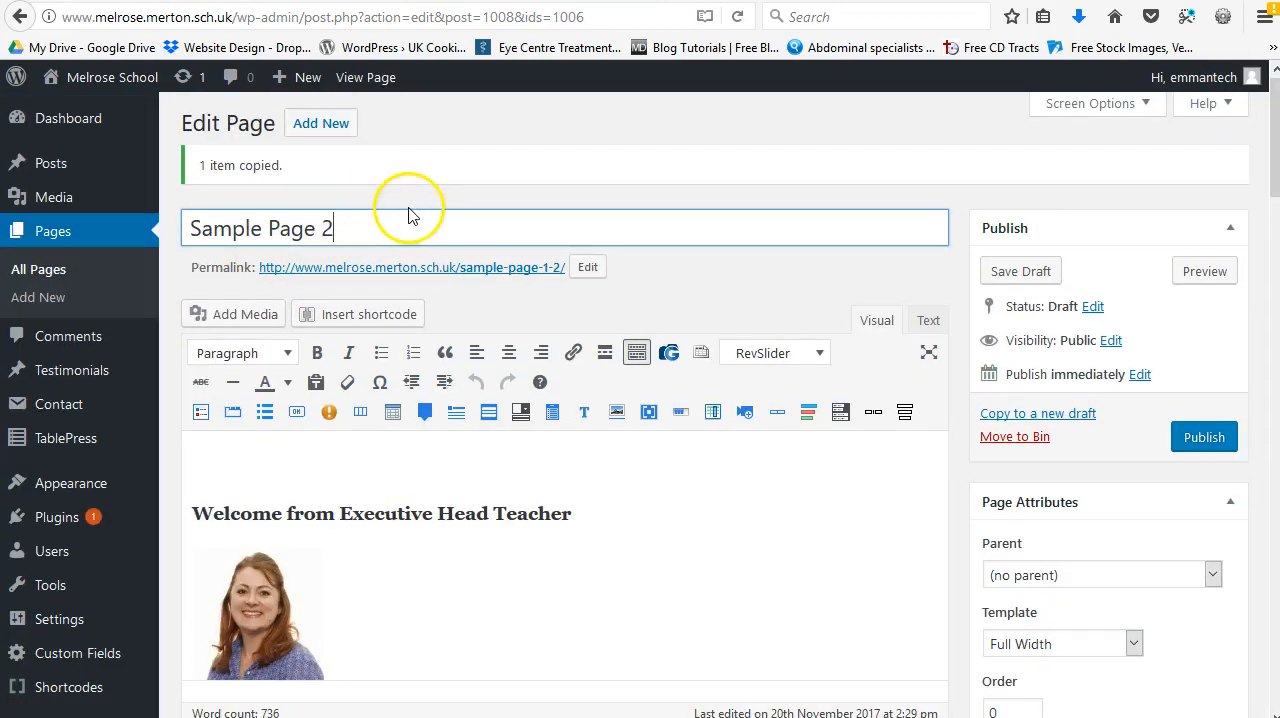
pyautogui.tripleClick(408, 213)
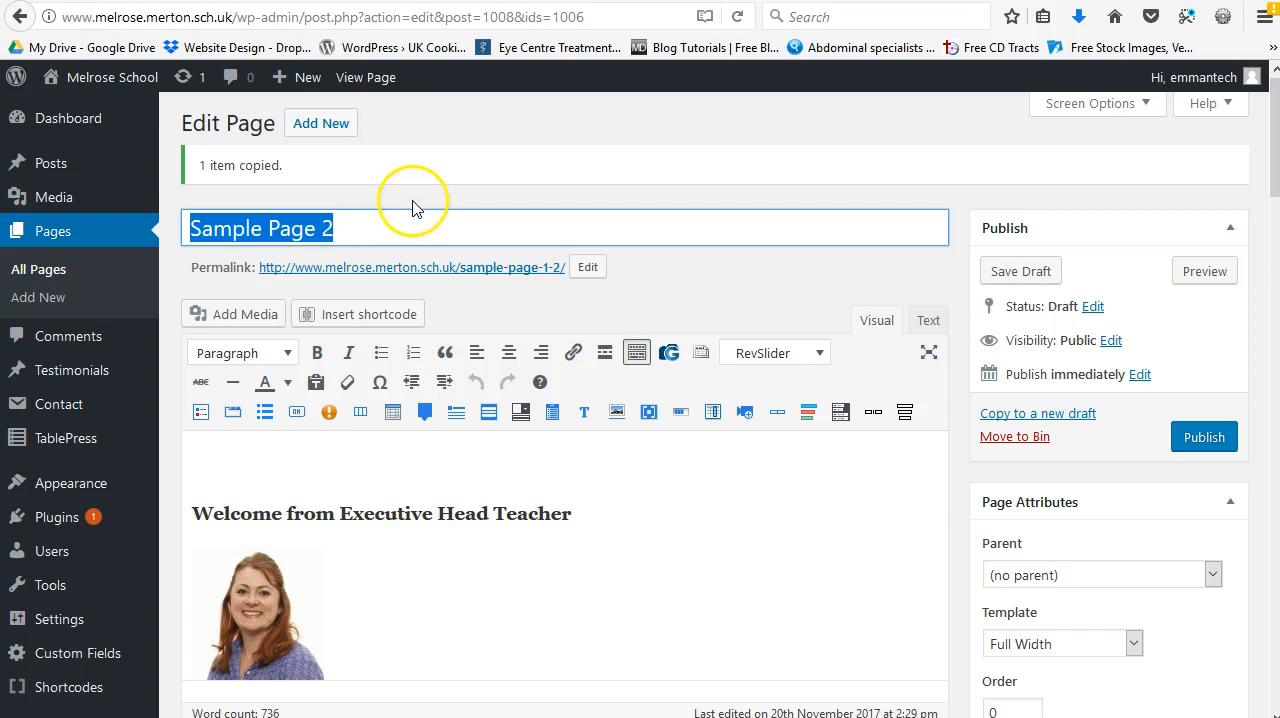
pyautogui.click(590, 268)
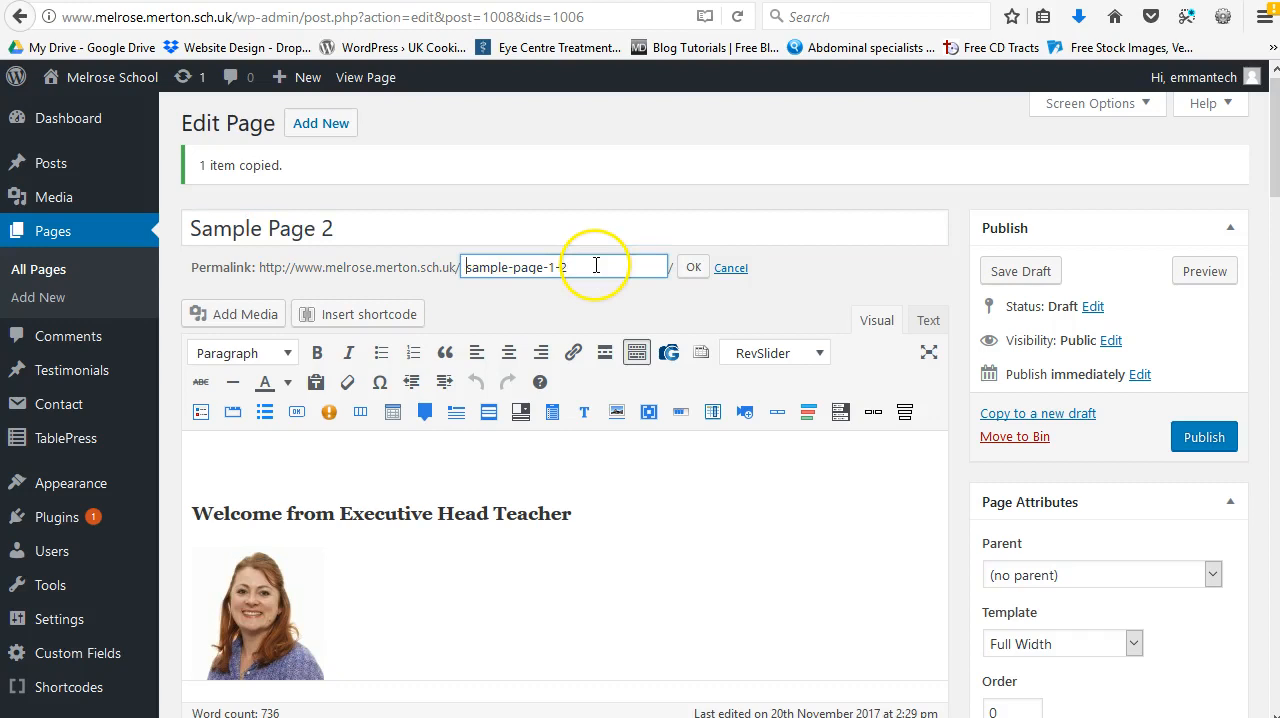
pyautogui.moveTo(608, 267); pyautogui.dragTo(401, 262)
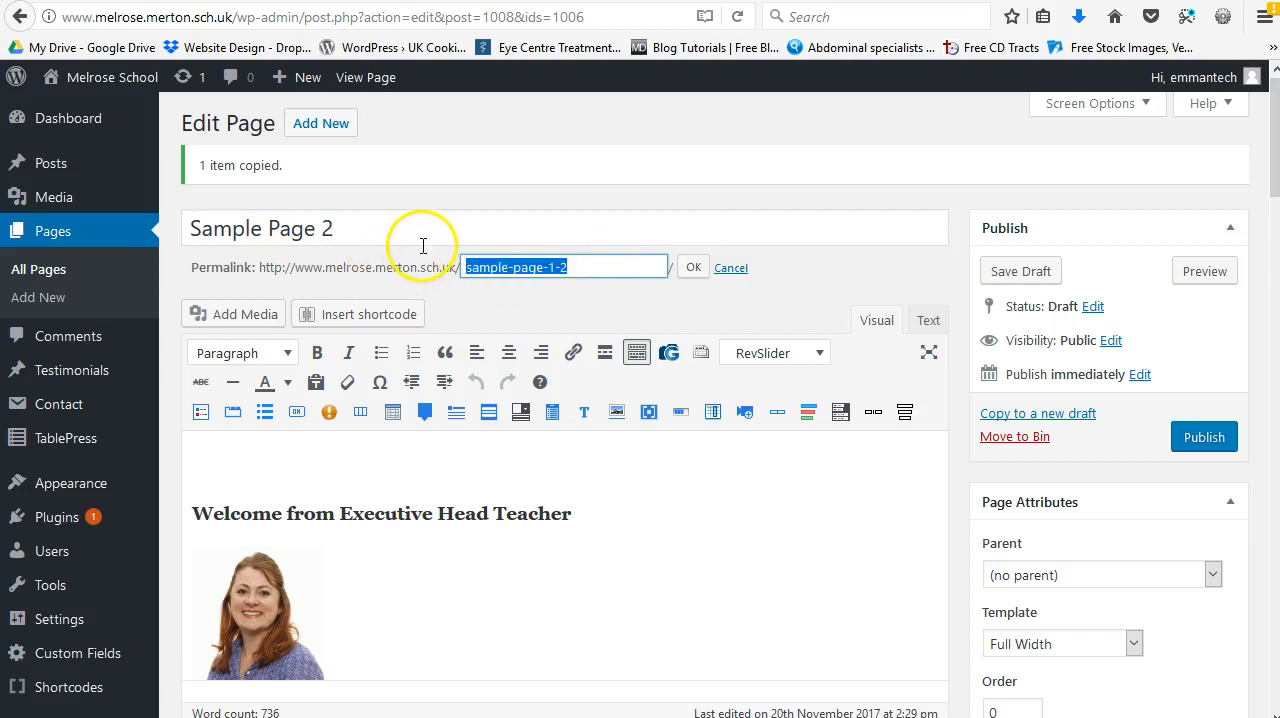
pyautogui.hotkey('ctrl', 'v')
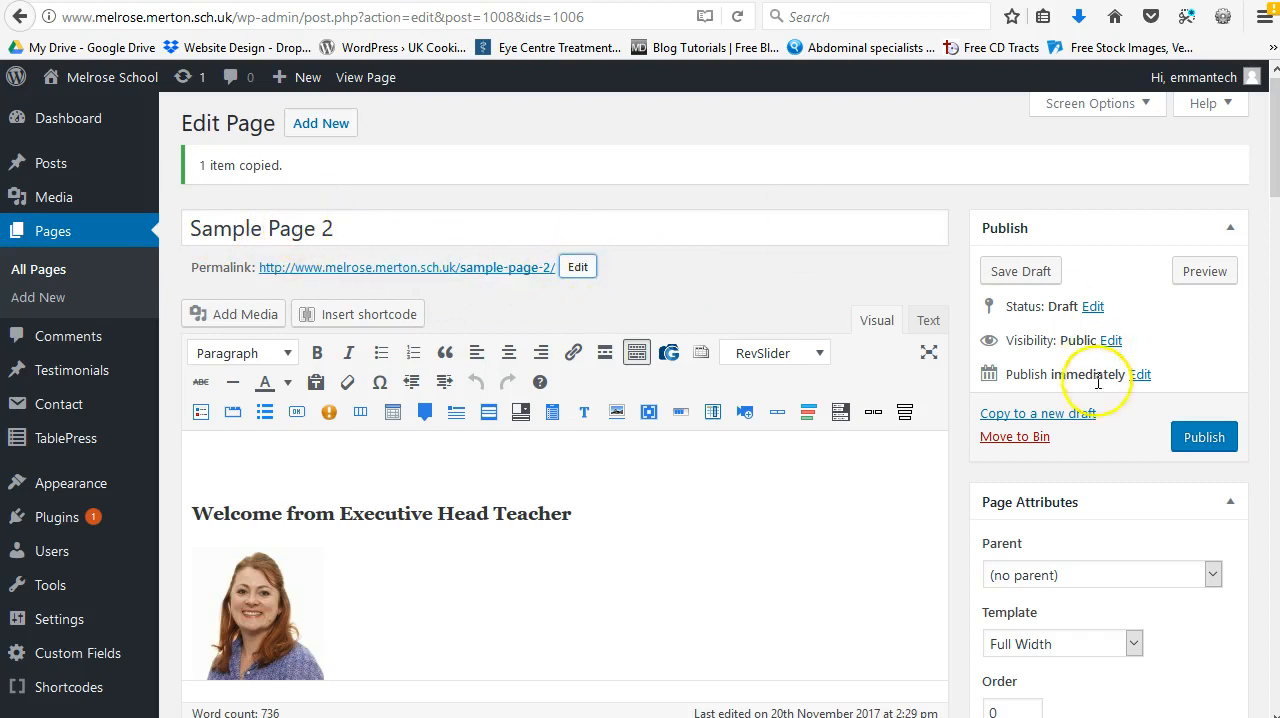
pyautogui.click(1220, 438)
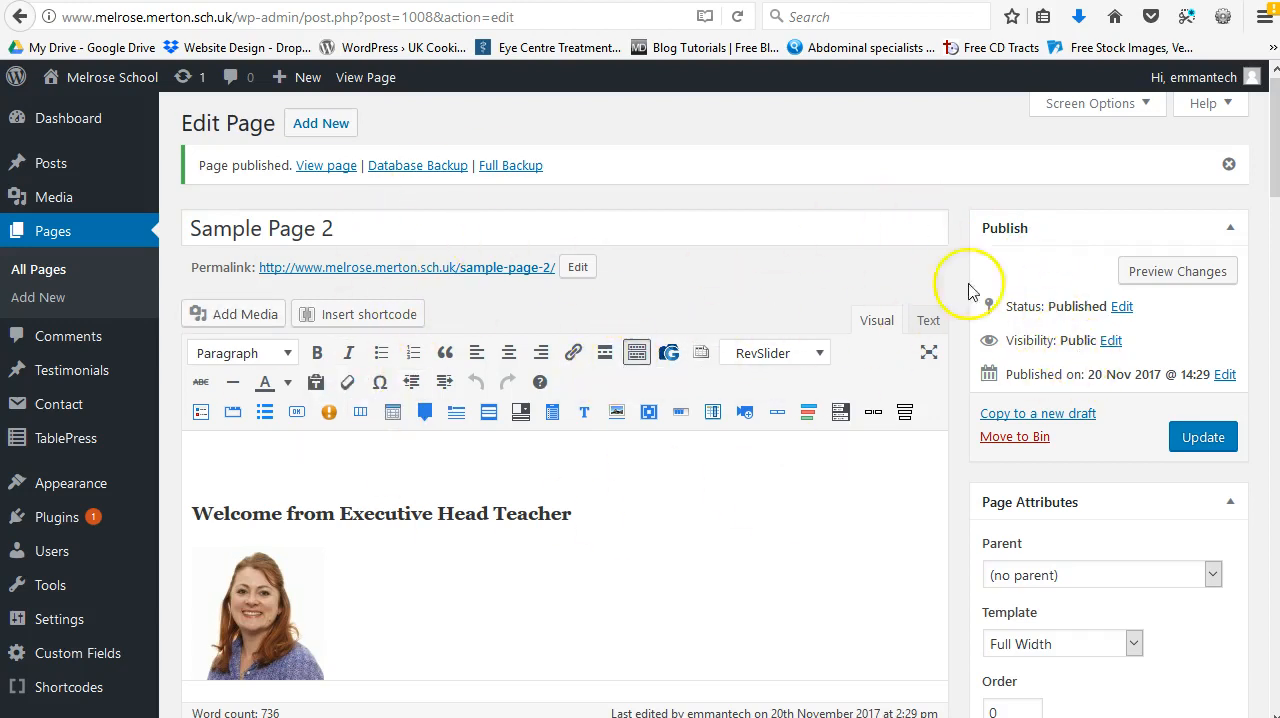
# Step: Copy Sample Page 2 to a new draft and publish it as Sample Page 3 with the slug sample-page-3
pyautogui.click(1033, 416)
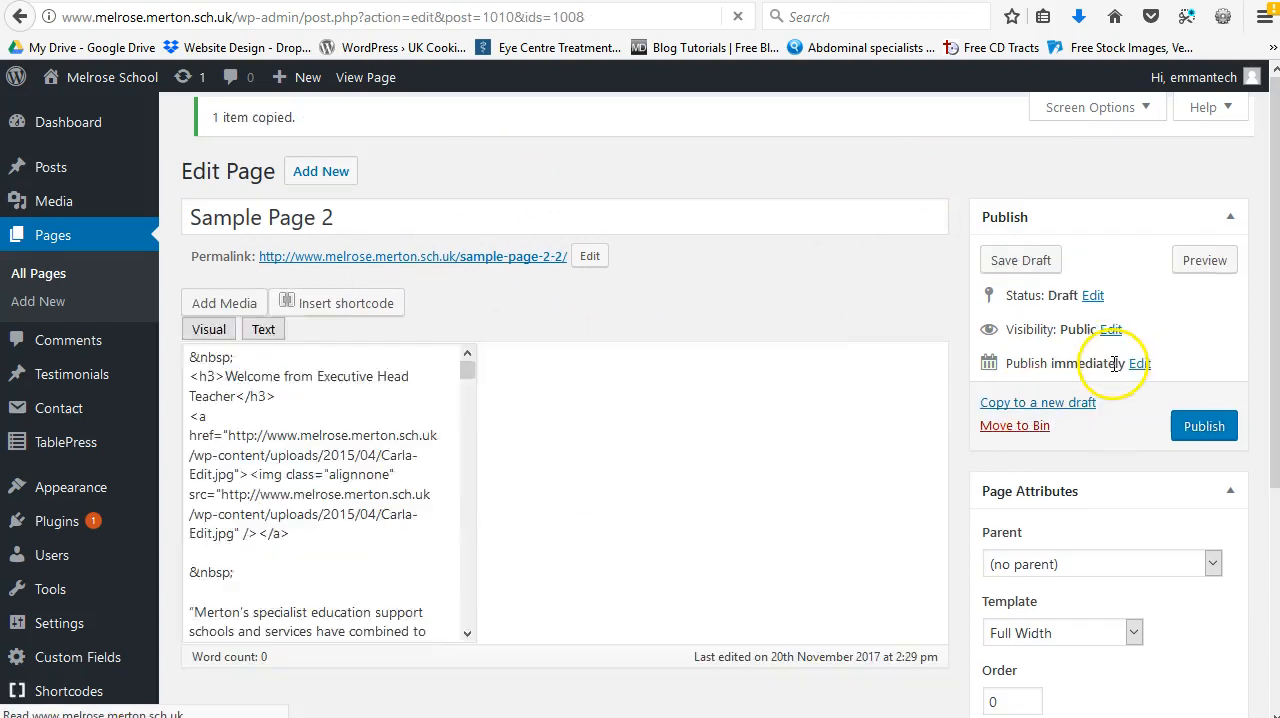
pyautogui.click(406, 231)
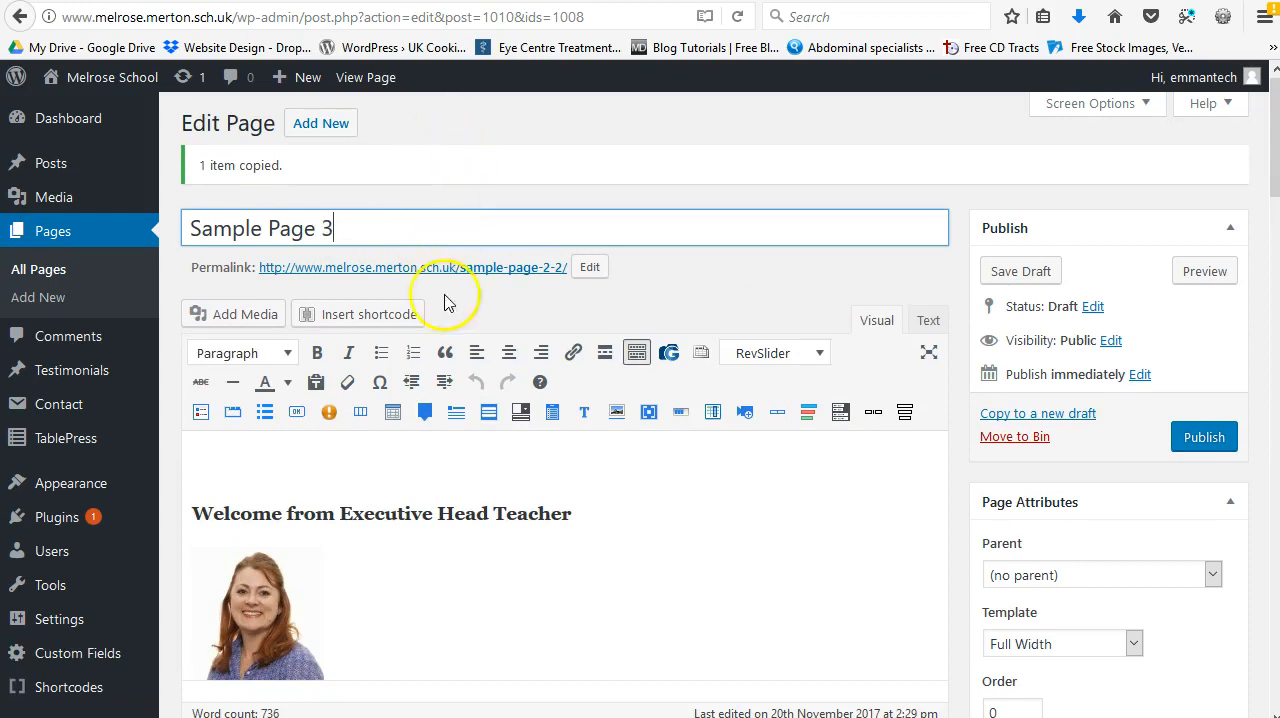
pyautogui.click(590, 267)
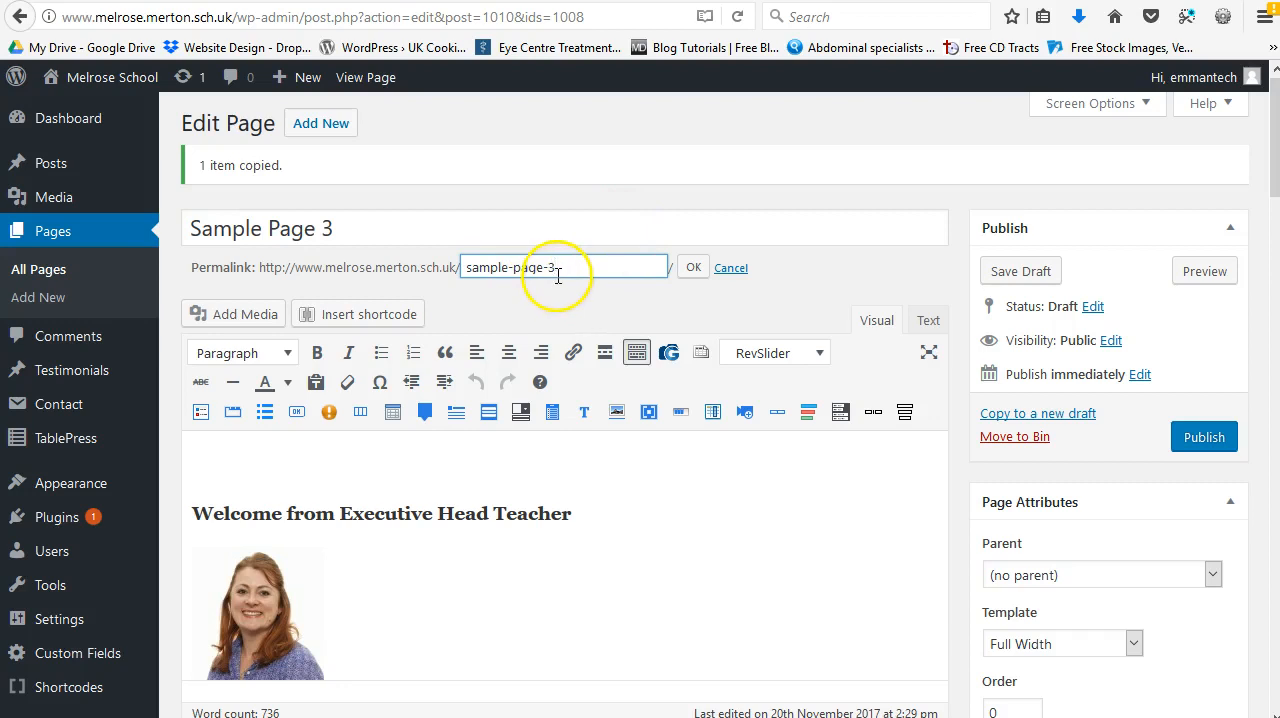
pyautogui.click(691, 267)
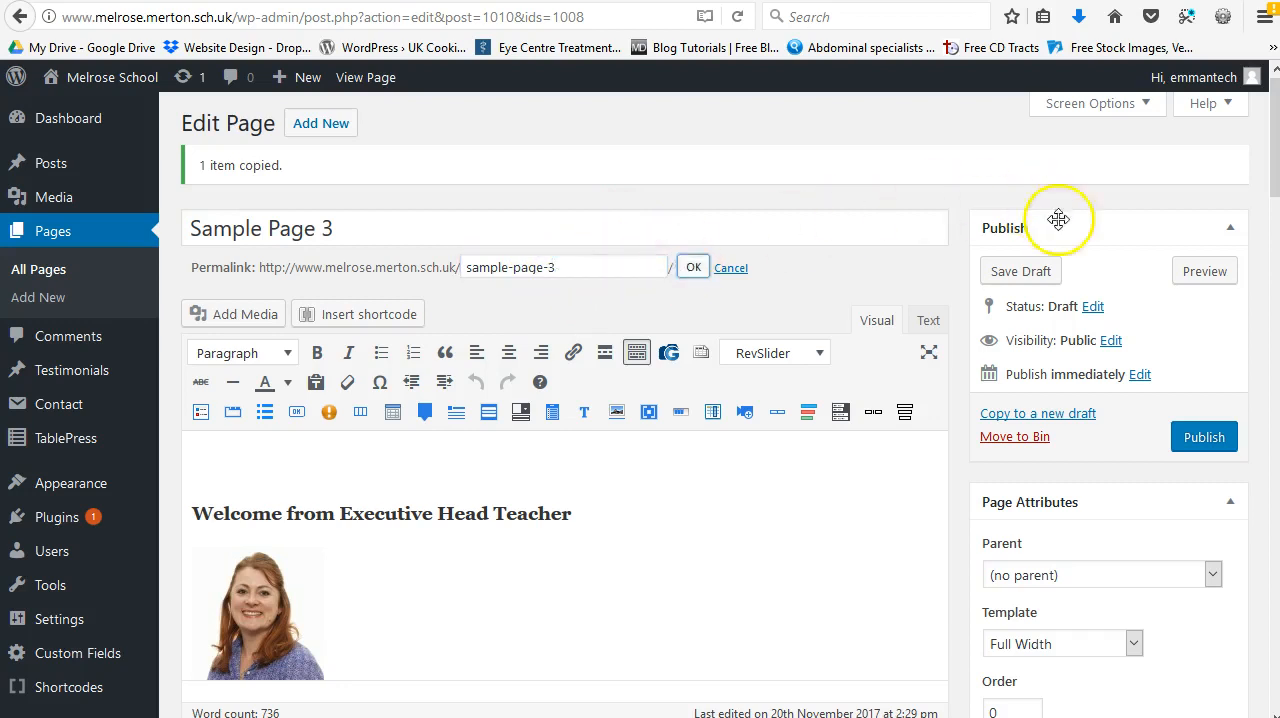
pyautogui.click(1195, 434)
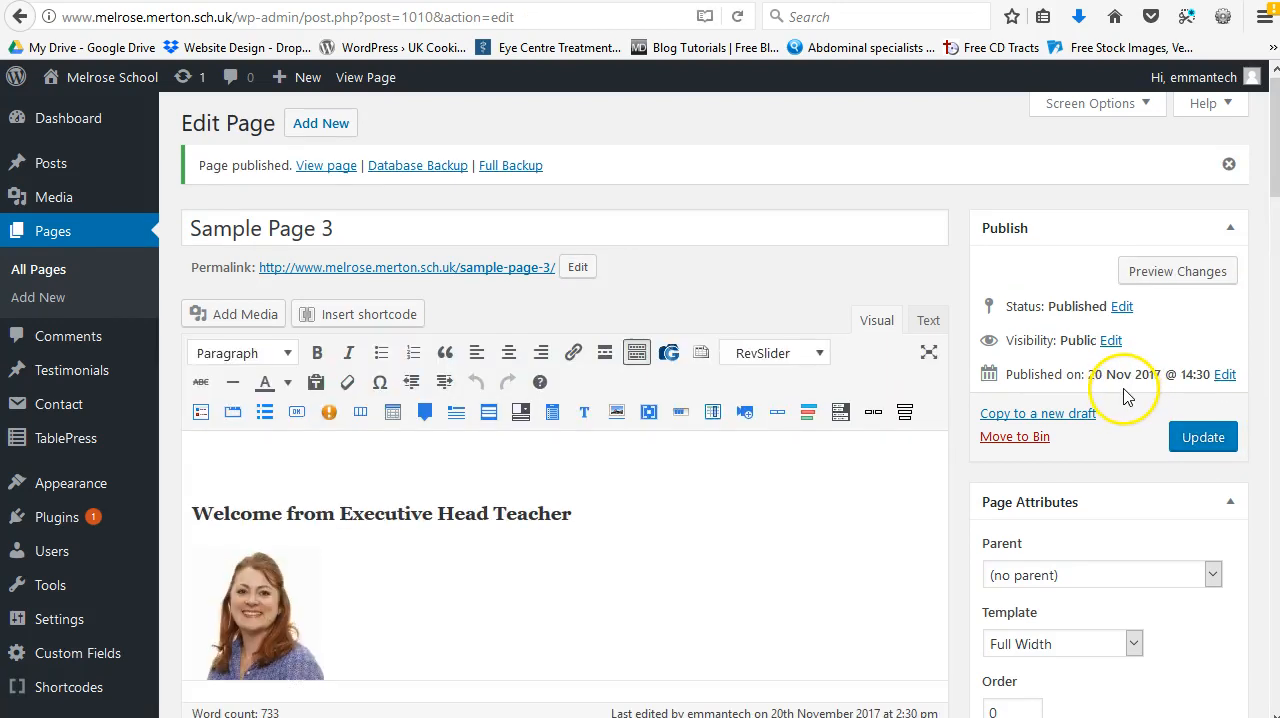
# Step: Search the site's full page list for "sample"
pyautogui.click(48, 272)
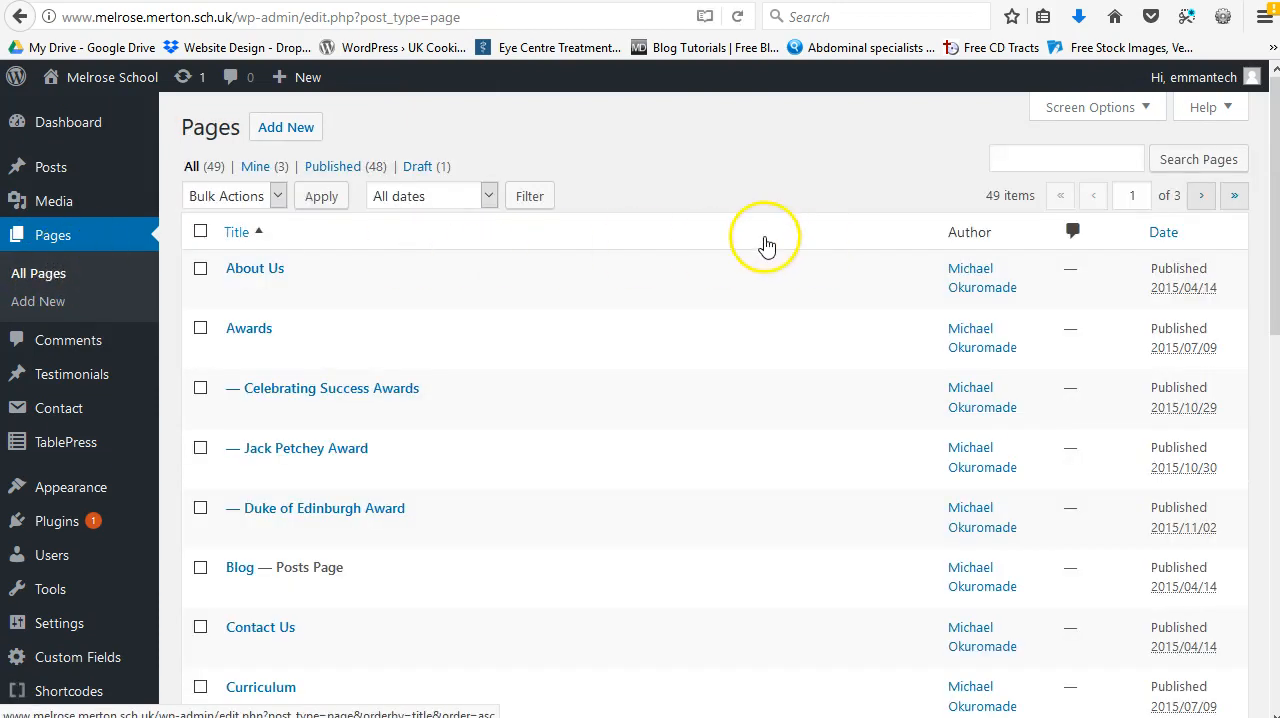
pyautogui.scroll(-9, 900, 165)
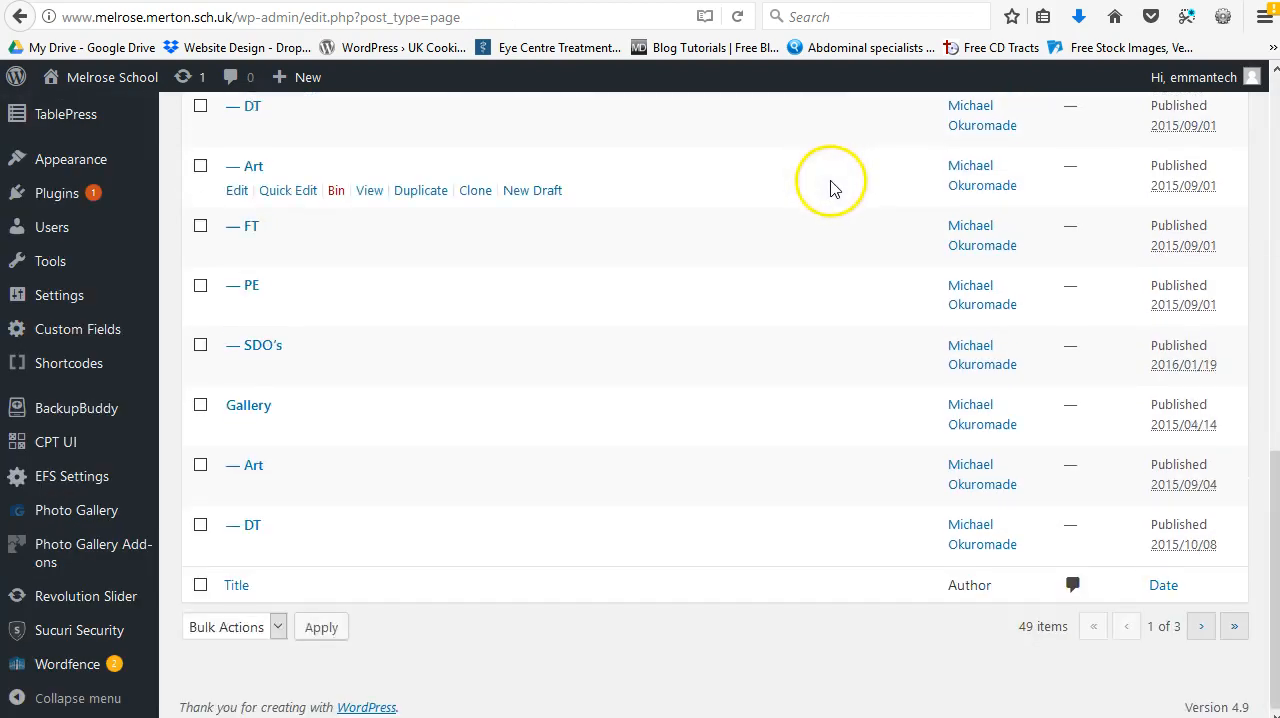
pyautogui.scroll(10, 580, 560)
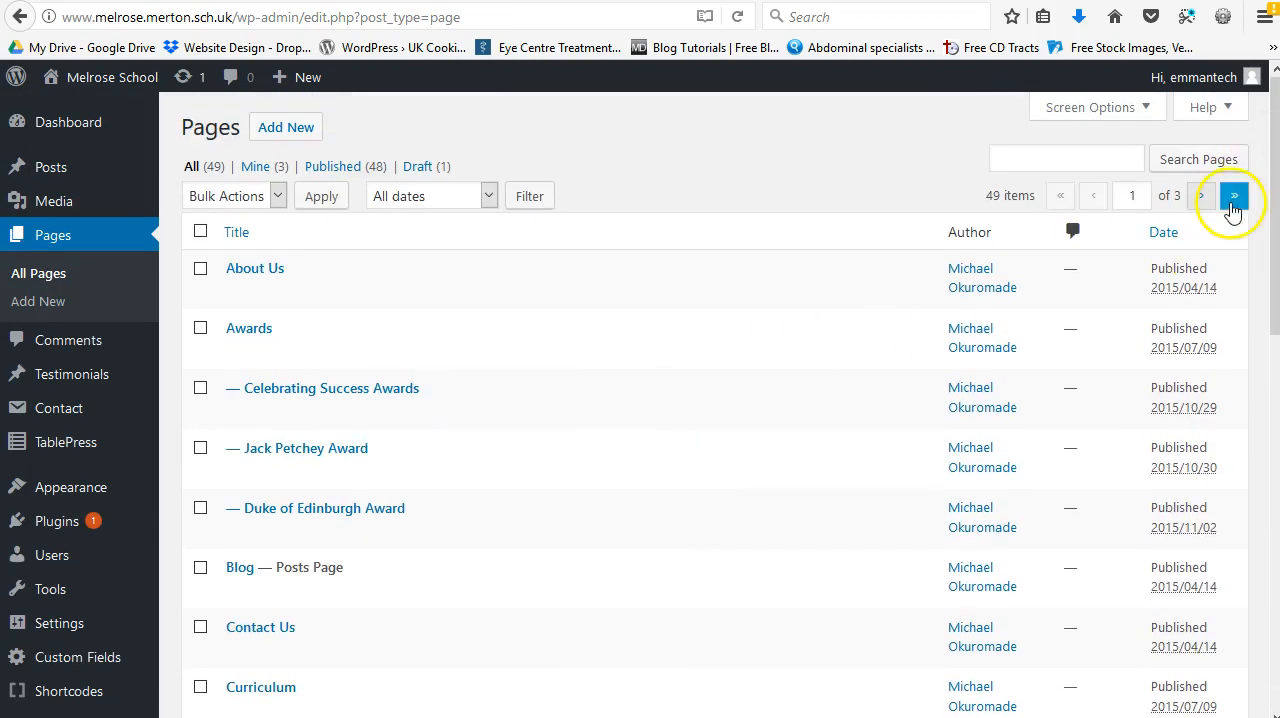
pyautogui.click(1233, 200)
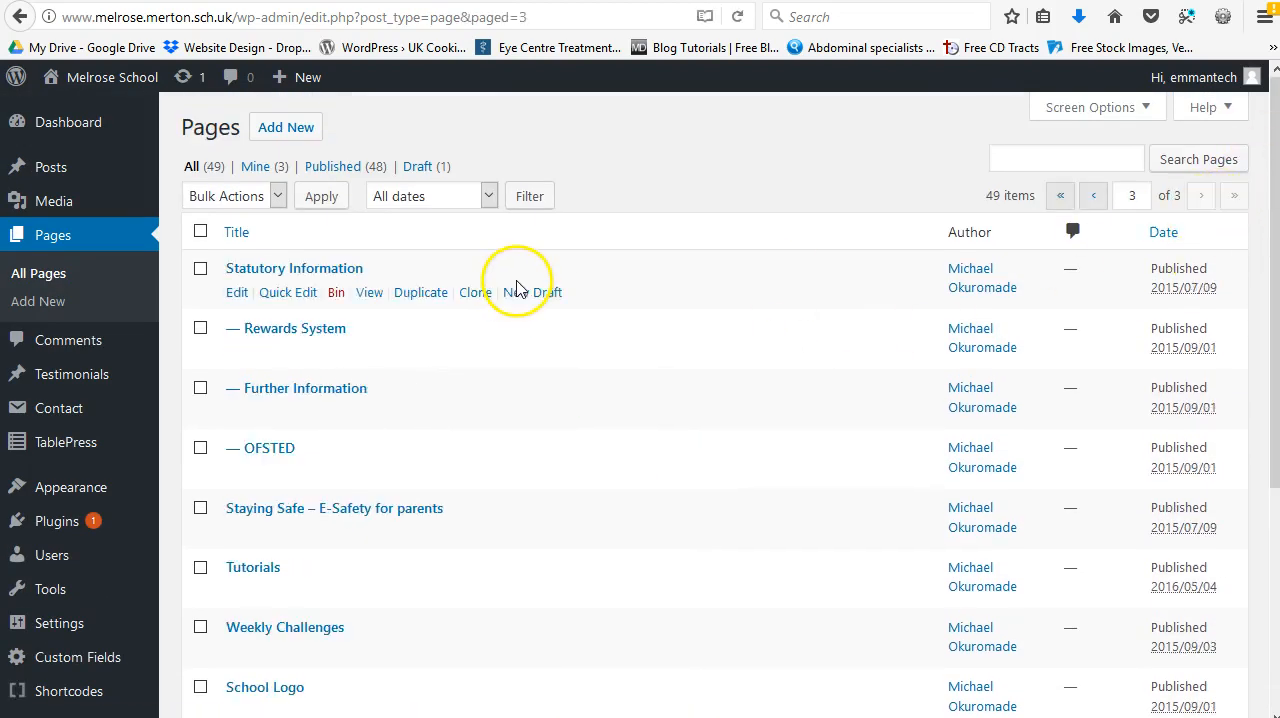
pyautogui.scroll(-5, 700, 277)
pyautogui.scroll(5, 703, 277)
pyautogui.click(1014, 158)
pyautogui.write('sample')
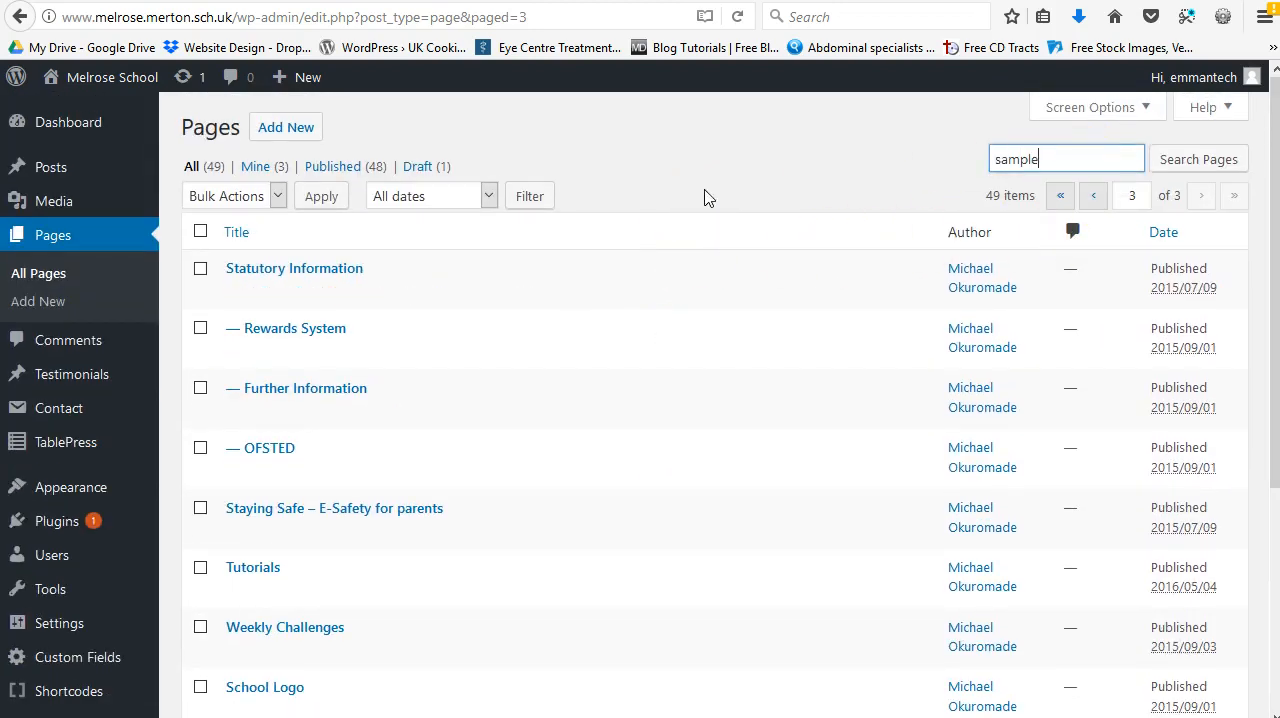
pyautogui.press('Return')
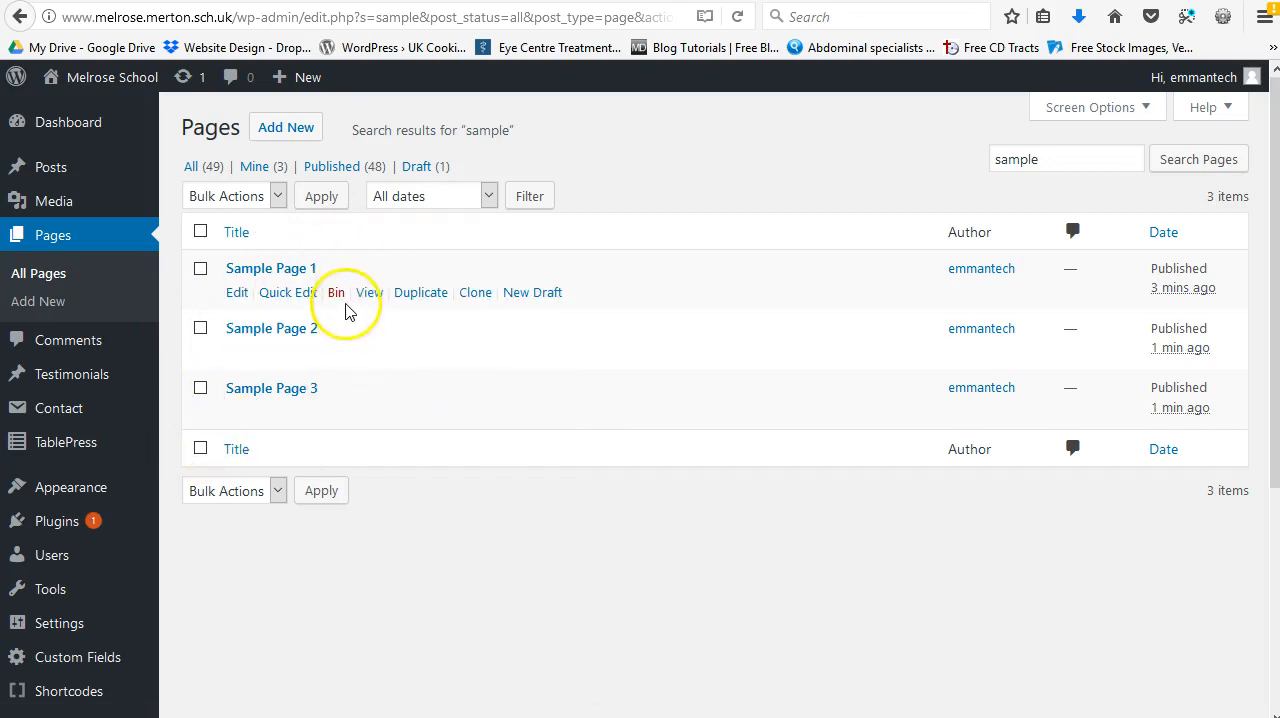
# Step: Switch to the site's Tutorials page and open the menu editor from there
pyautogui.click(745, 1)
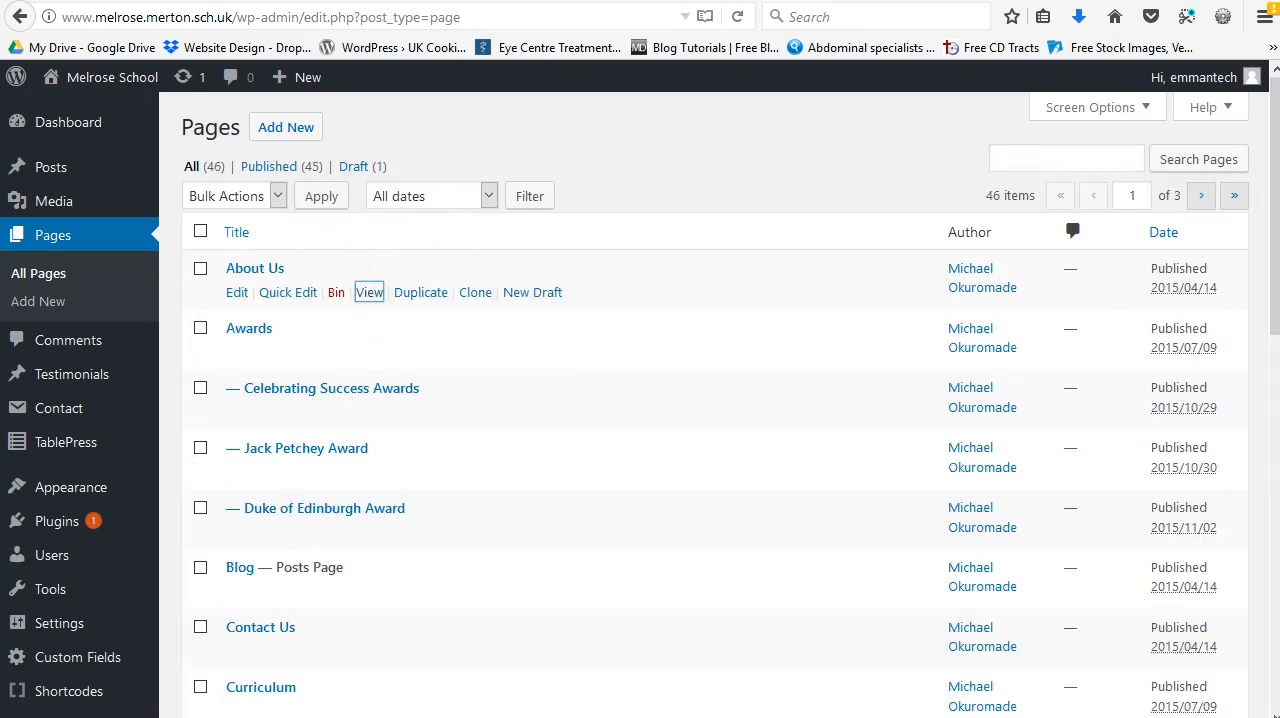
pyautogui.click(700, 1)
pyautogui.scroll(16, 383, 200)
pyautogui.scroll(10, 196, 372)
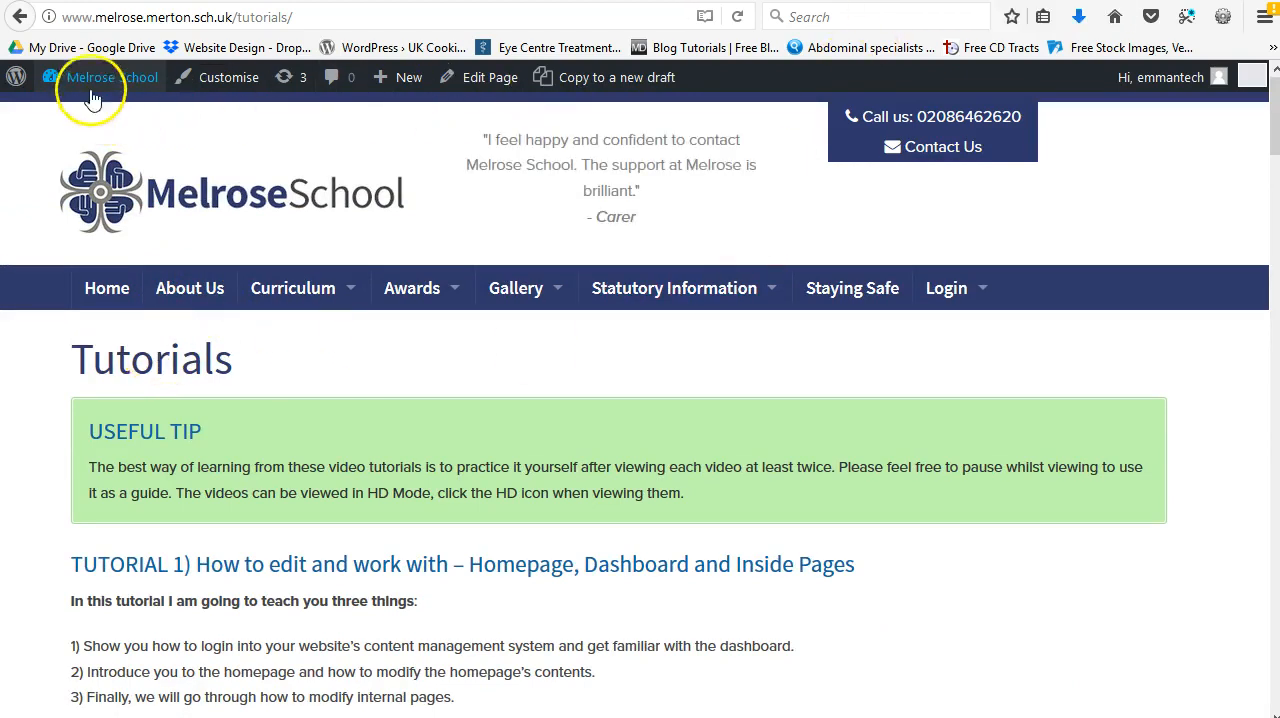
pyautogui.moveTo(68, 70)
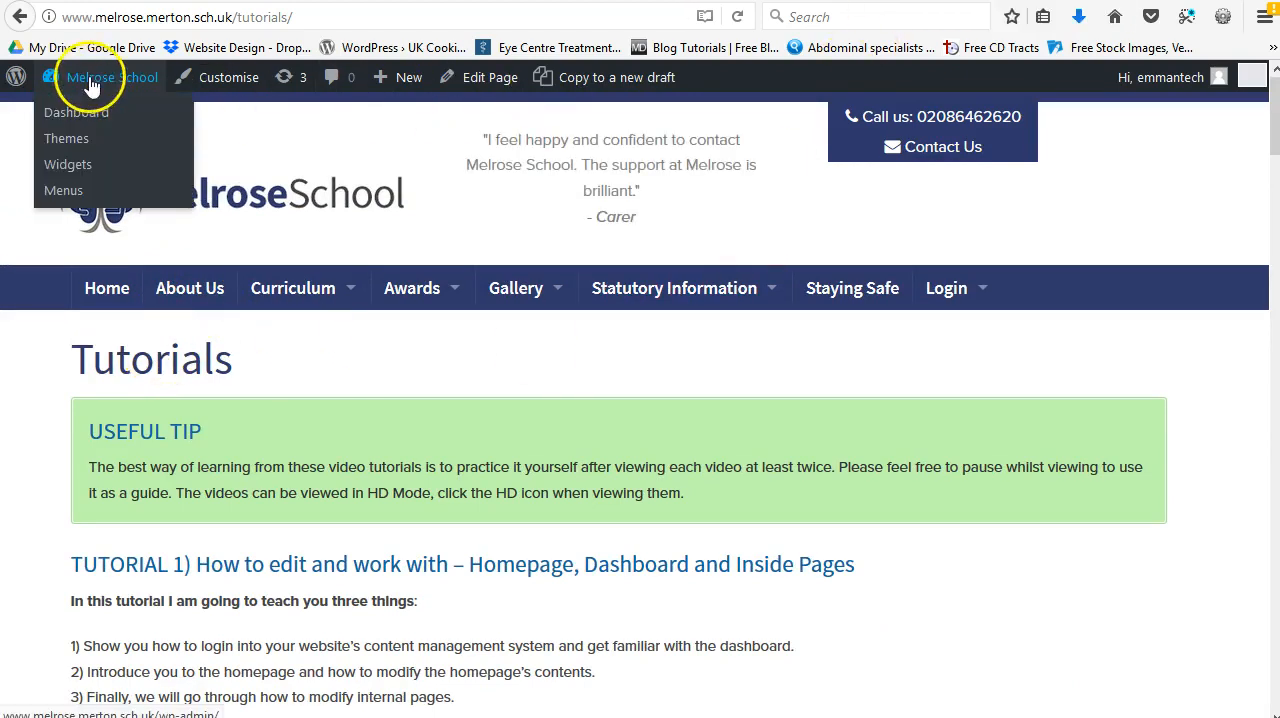
pyautogui.click(66, 191)
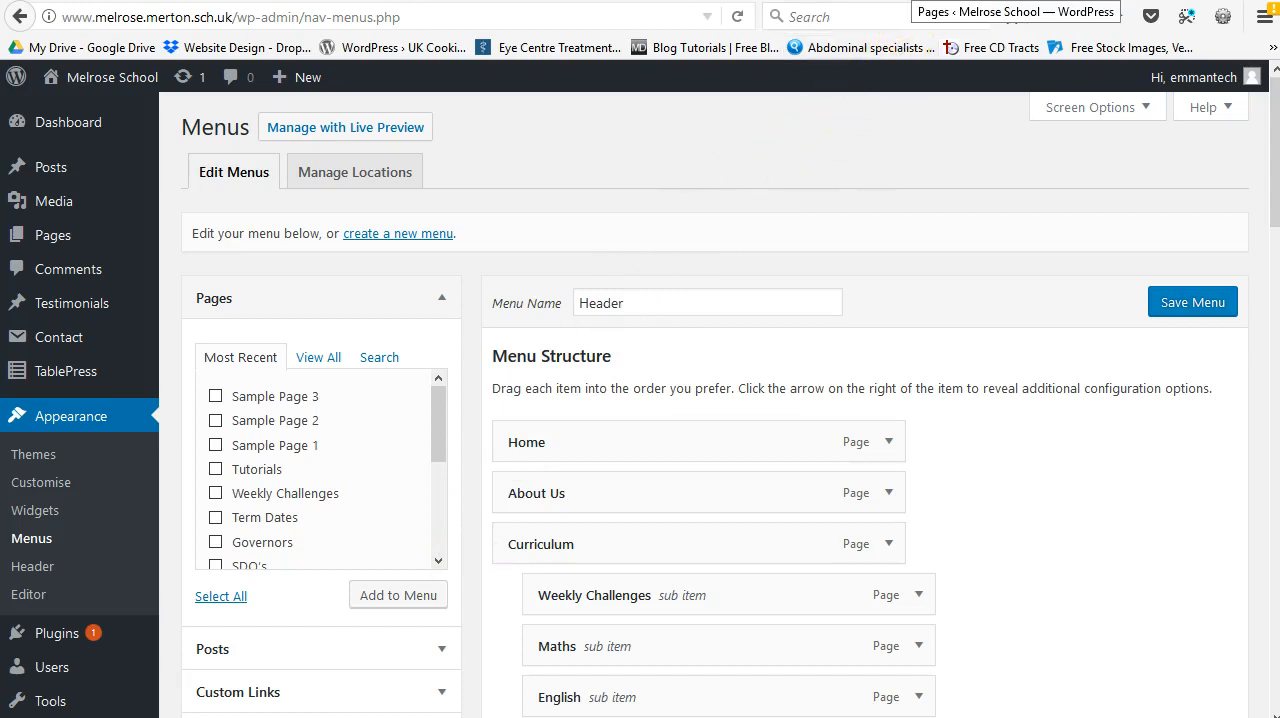
# Step: Add Sample Page 1, Sample Page 2 and Sample Page 3 to the Header menu
pyautogui.click(215, 445)
pyautogui.click(215, 420)
pyautogui.click(215, 396)
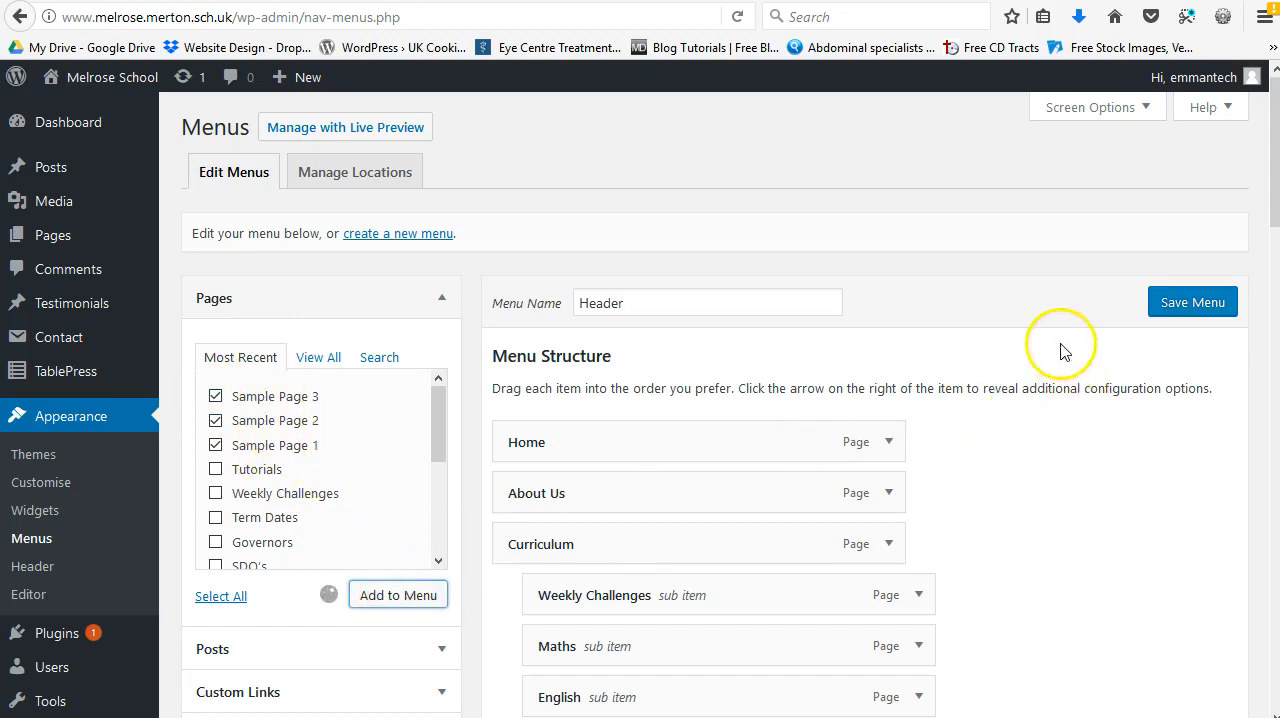
# Step: Move the Sample Page 3 menu item to the top of the menu and nest it as a sub item under About Us
pyautogui.moveTo(1273, 95); pyautogui.dragTo(1211, 654)
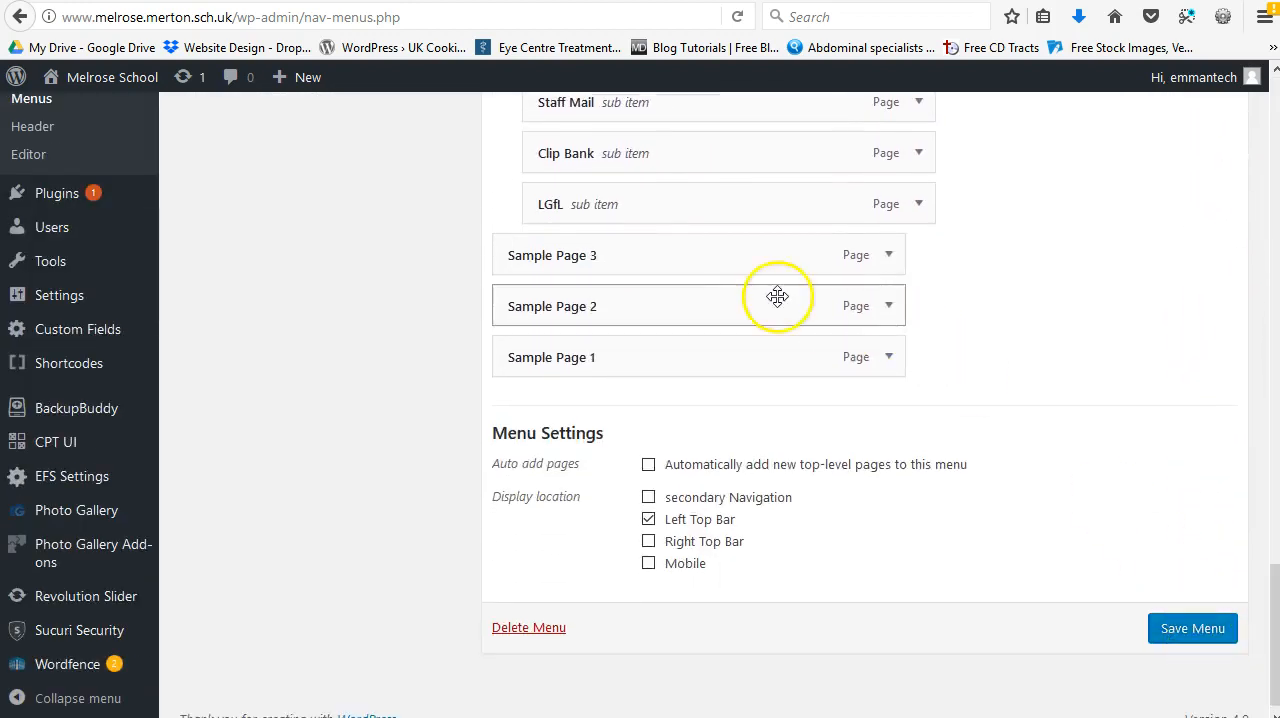
pyautogui.click(889, 257)
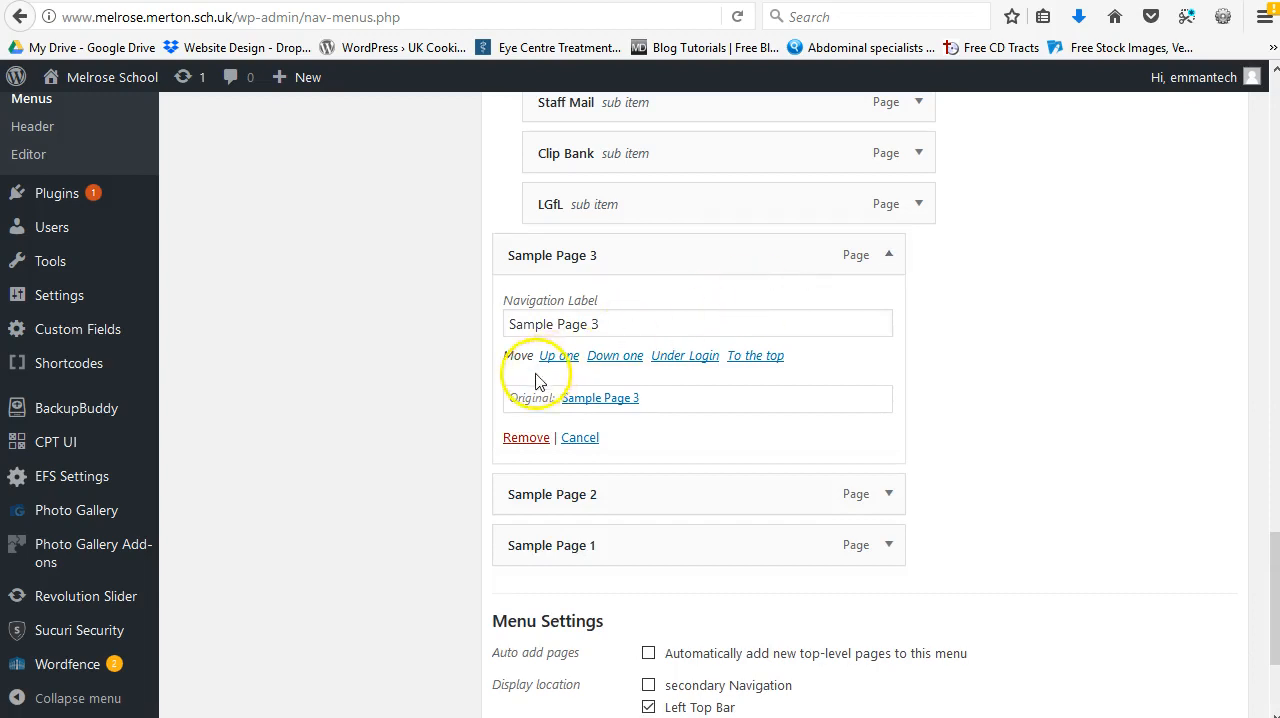
pyautogui.click(743, 356)
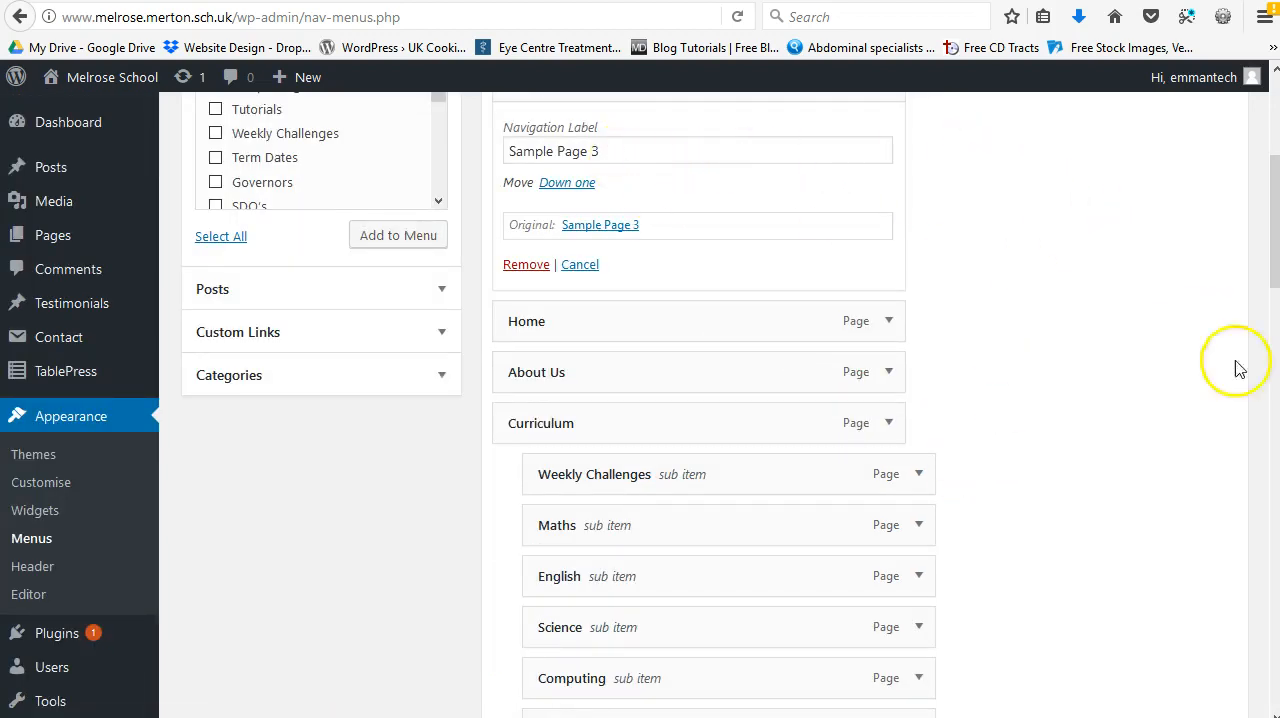
pyautogui.scroll(4, 1202, 335)
pyautogui.click(887, 423)
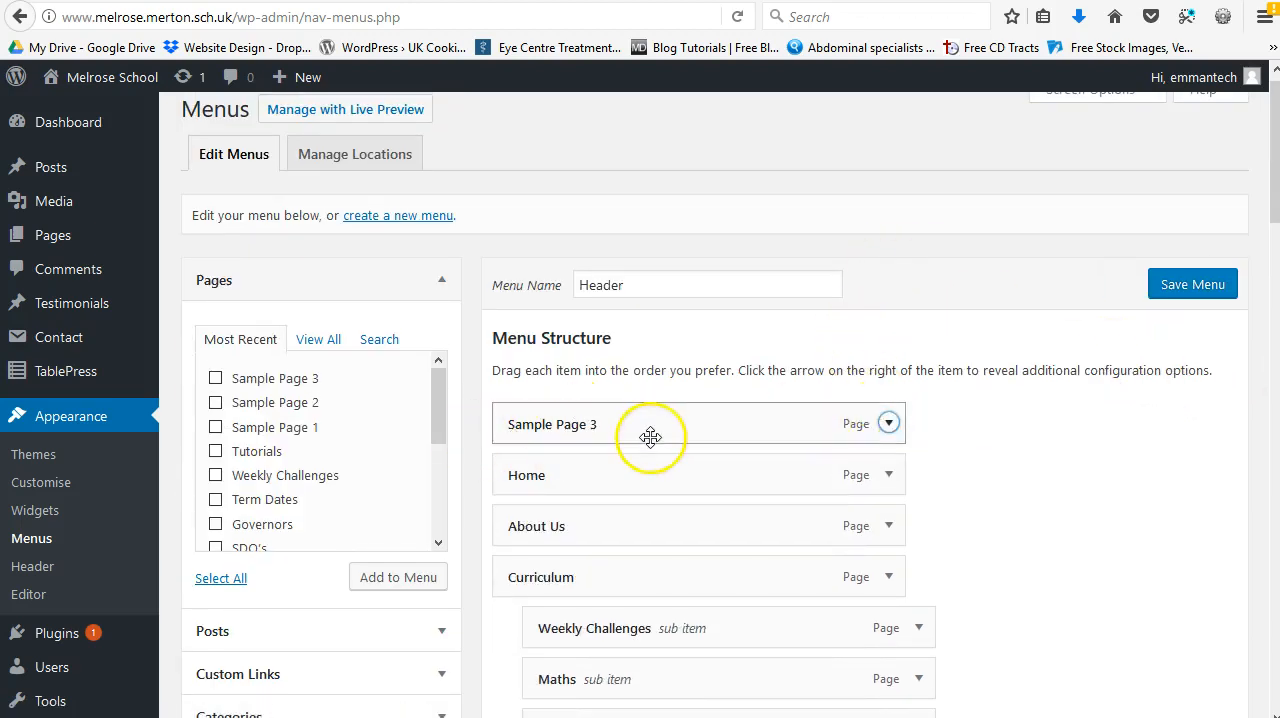
pyautogui.moveTo(659, 427); pyautogui.dragTo(687, 523)
pyautogui.moveTo(688, 523); pyautogui.dragTo(688, 523)
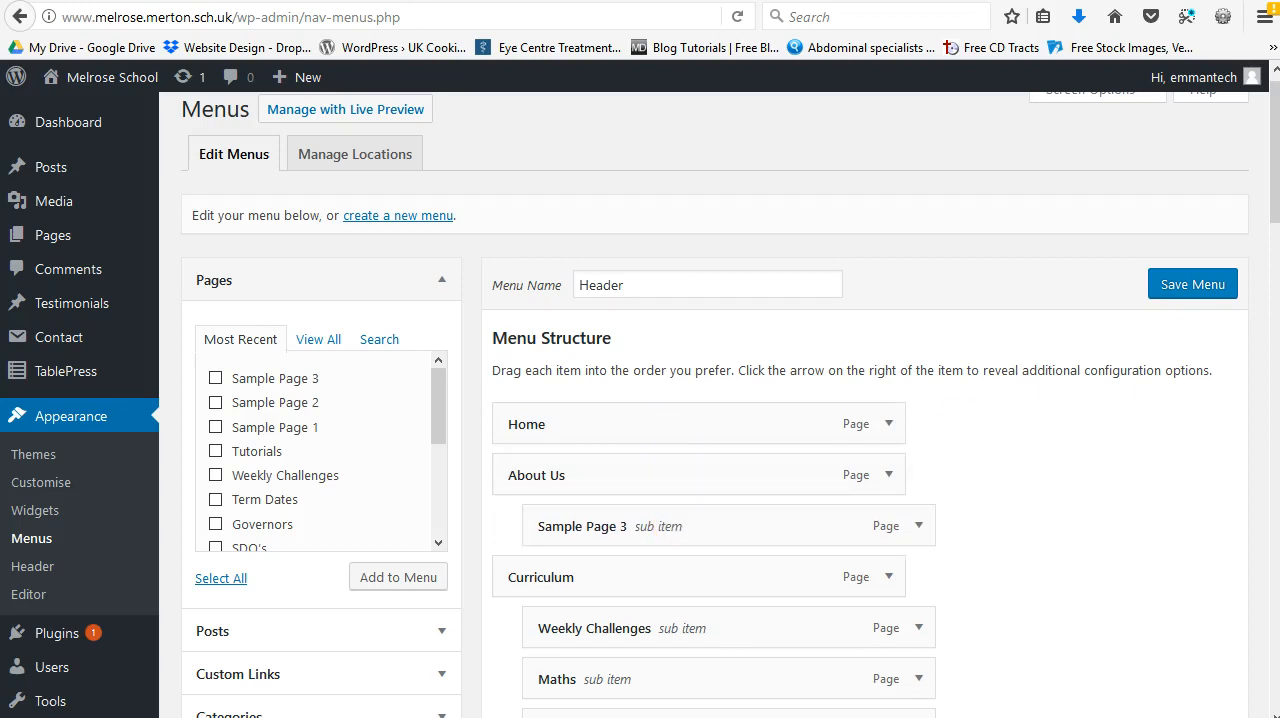
# Step: Move the Sample Page 2 menu item to the top of the Header menu
pyautogui.moveTo(1277, 165); pyautogui.dragTo(1234, 678)
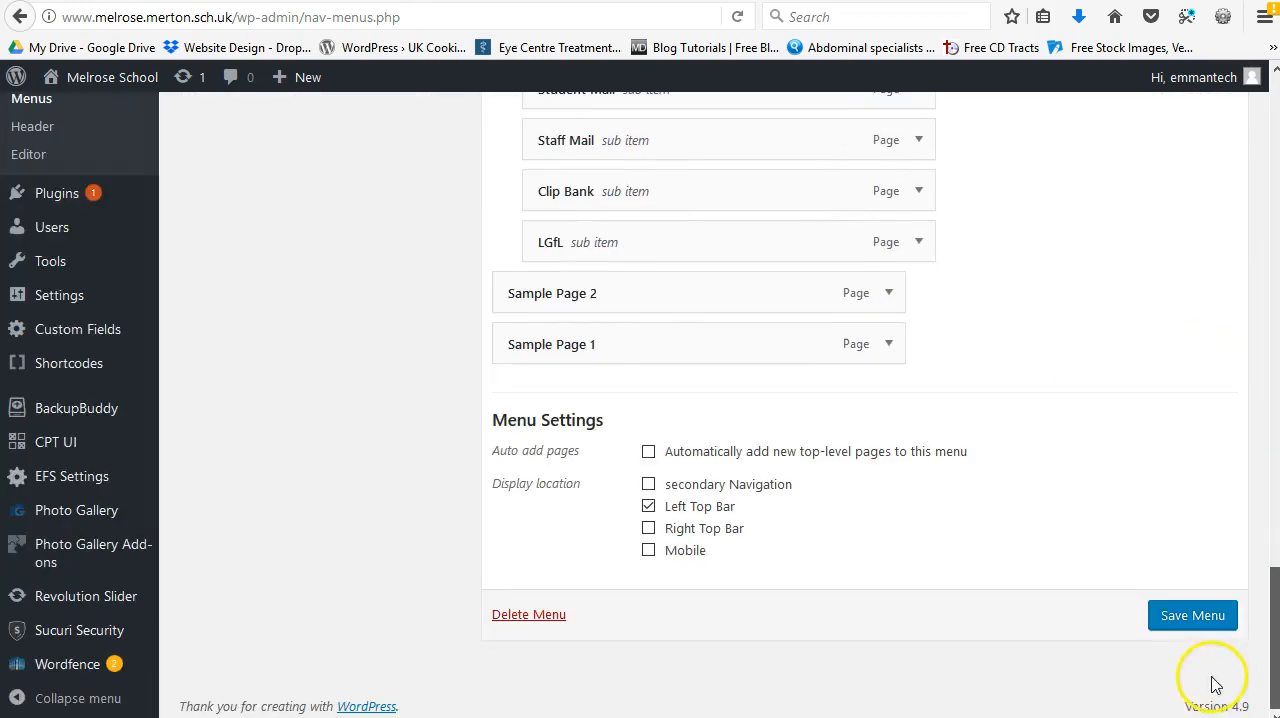
pyautogui.click(889, 291)
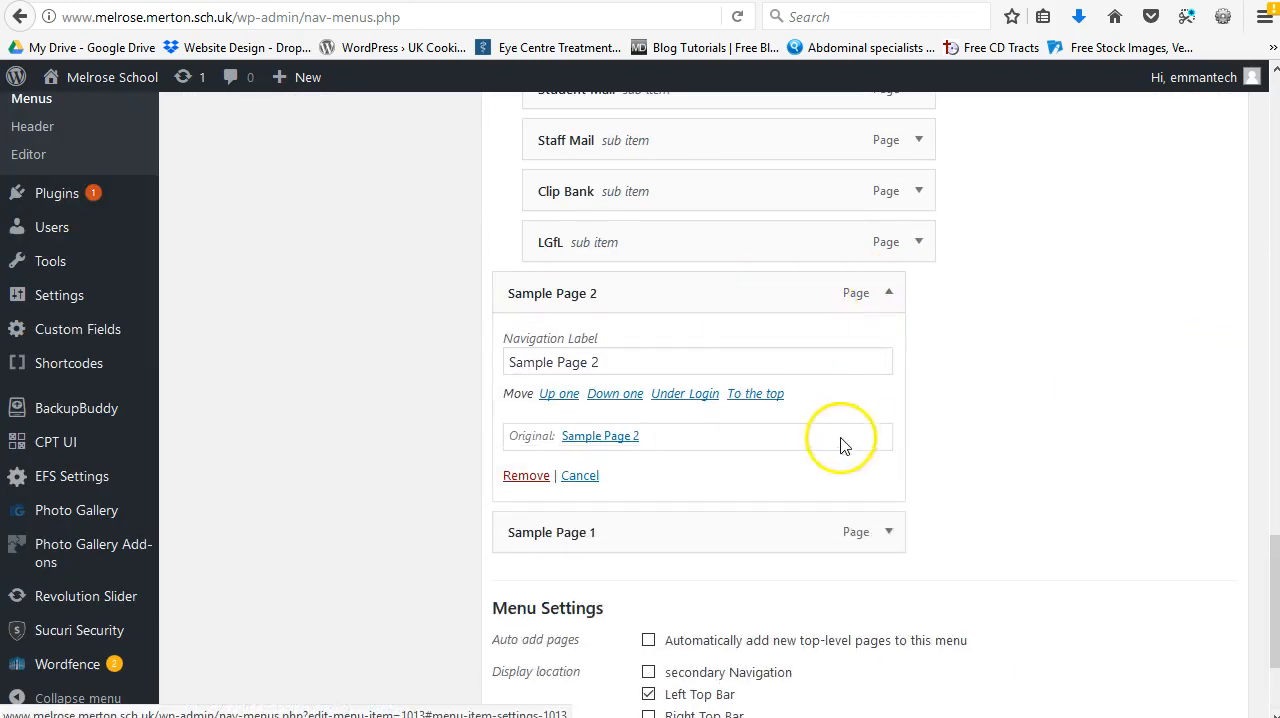
pyautogui.click(754, 476)
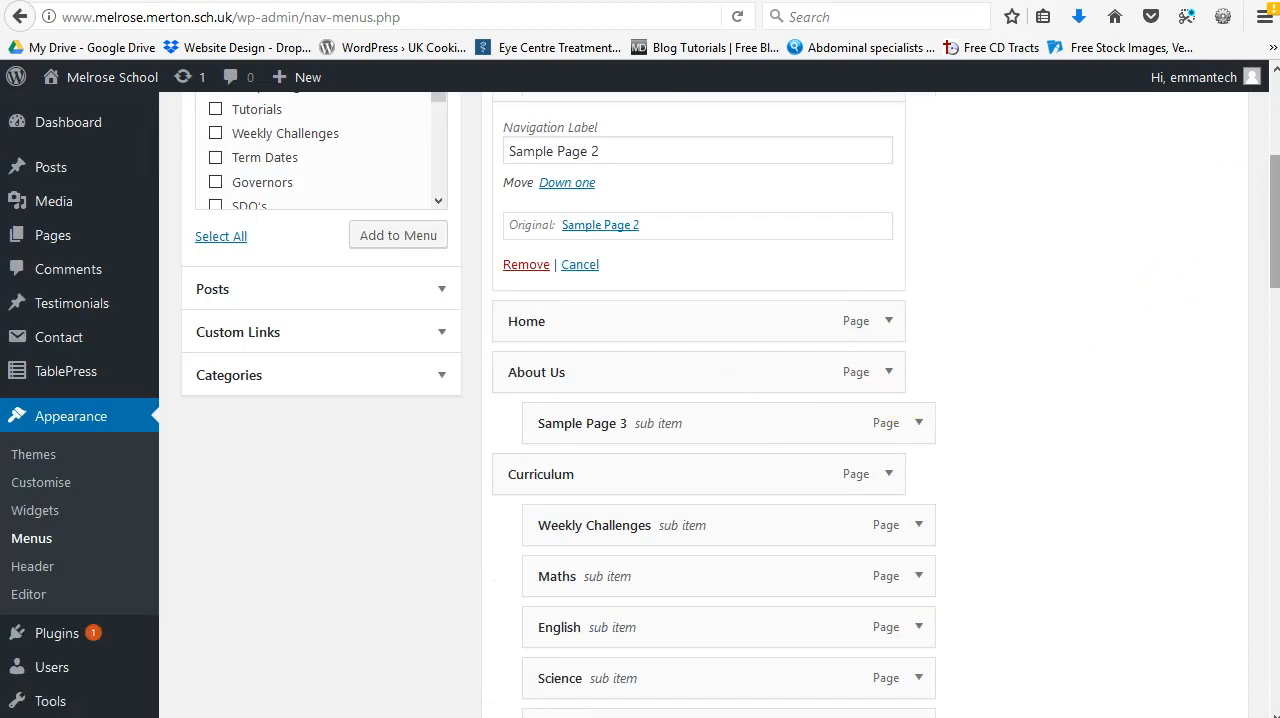
pyautogui.moveTo(1277, 205); pyautogui.dragTo(1237, 651)
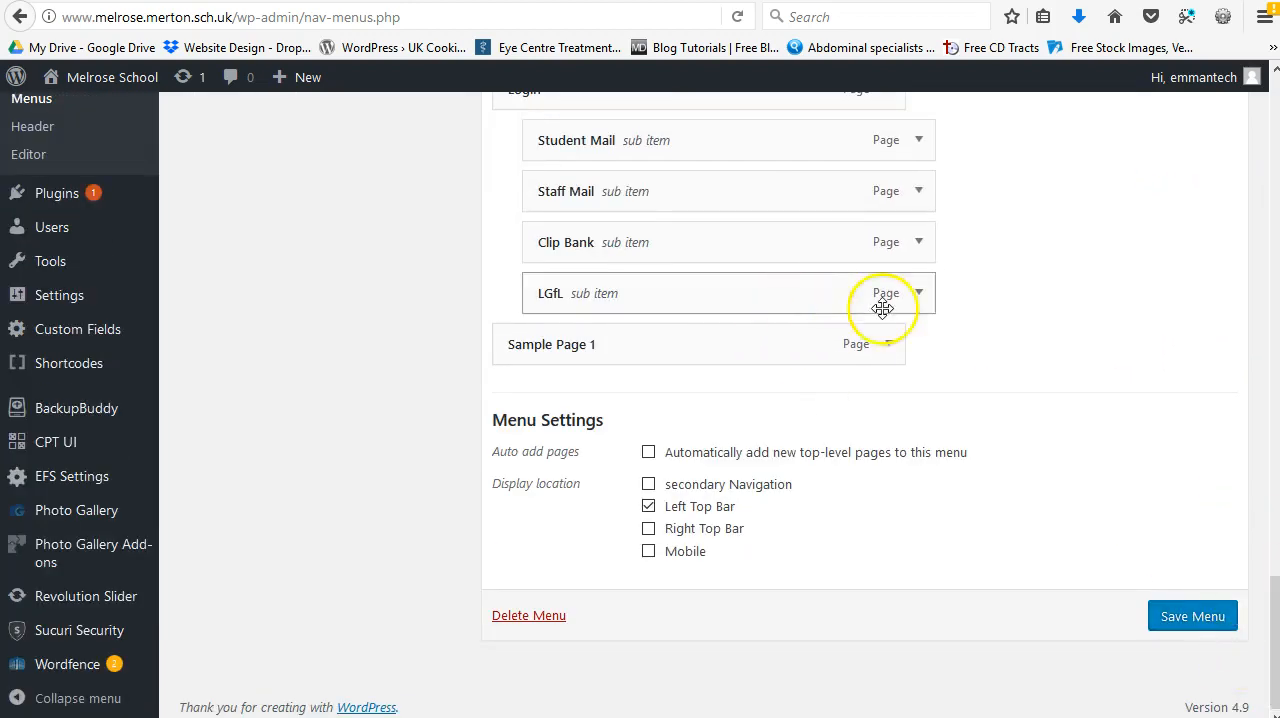
# Step: Move the Sample Page 1 menu item to the top of the Header menu and collapse the expanded item settings
pyautogui.click(889, 344)
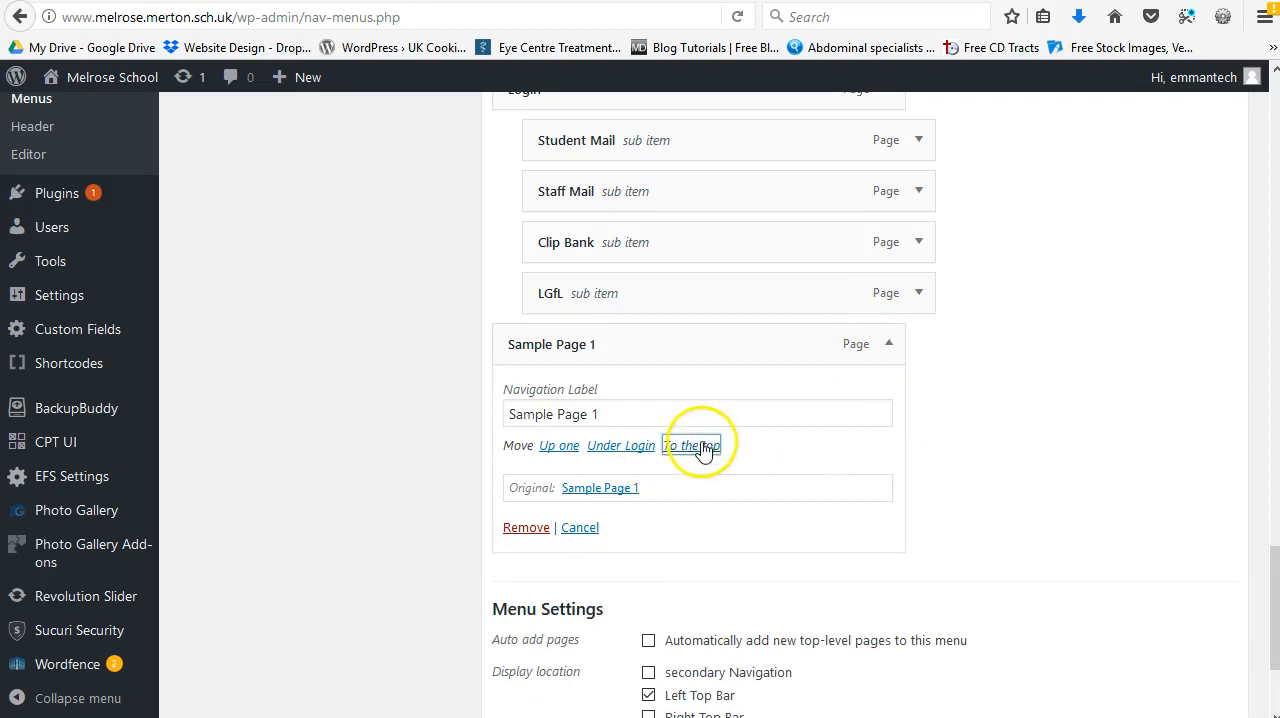
pyautogui.click(700, 364)
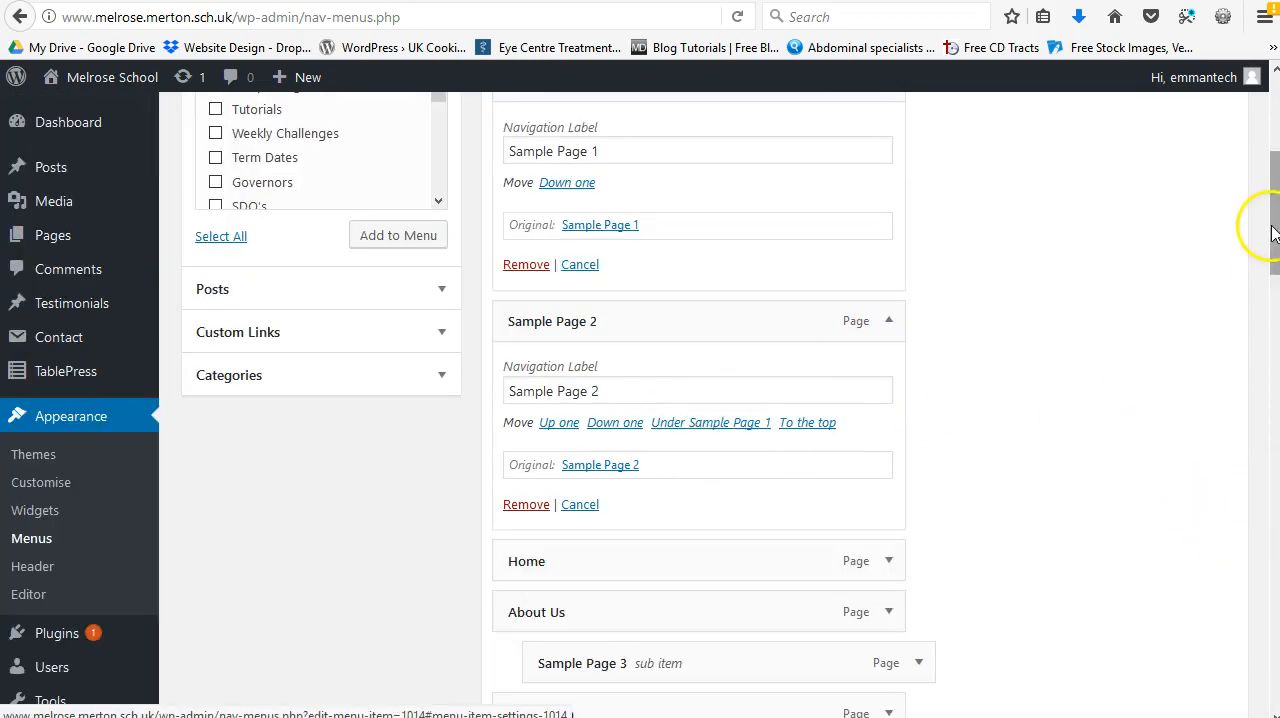
pyautogui.moveTo(1266, 223); pyautogui.dragTo(1257, 23)
pyautogui.click(889, 441)
pyautogui.click(891, 494)
pyautogui.click(889, 493)
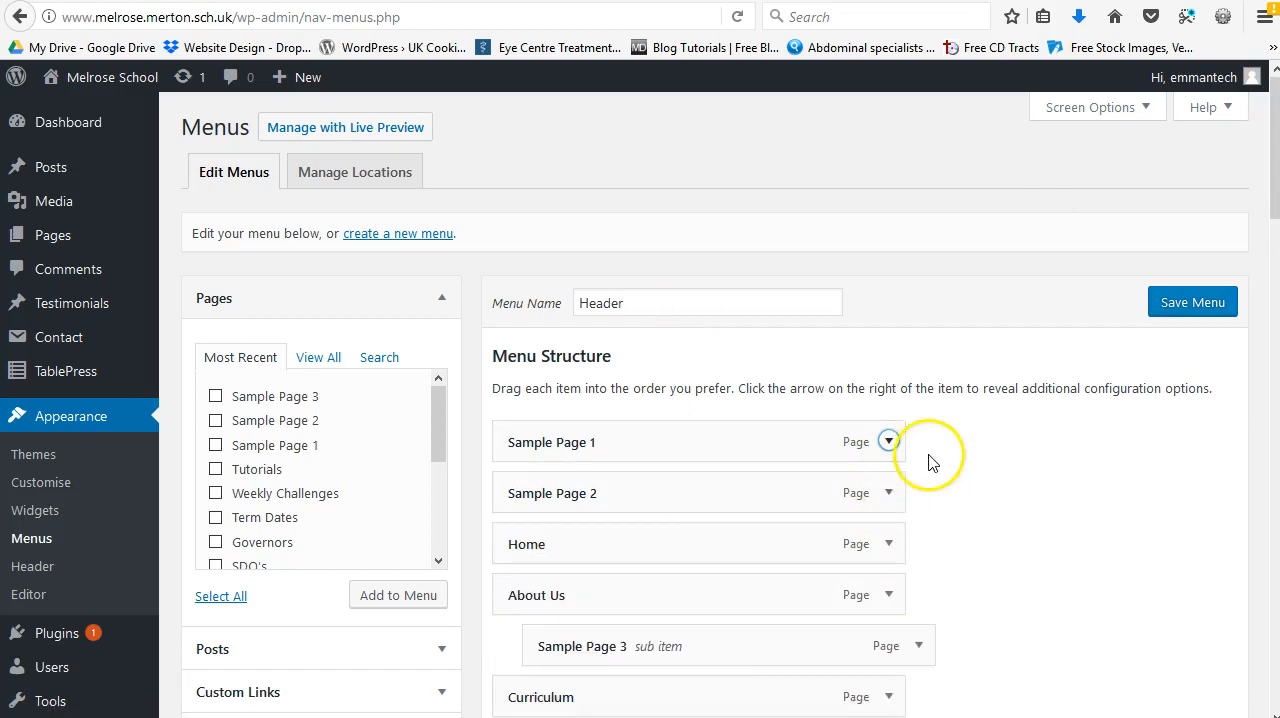
# Step: Nest Sample Page 2 and Sample Page 1 as sub items under About Us, below Sample Page 3, and save the Header menu
pyautogui.scroll(-4, 850, 365)
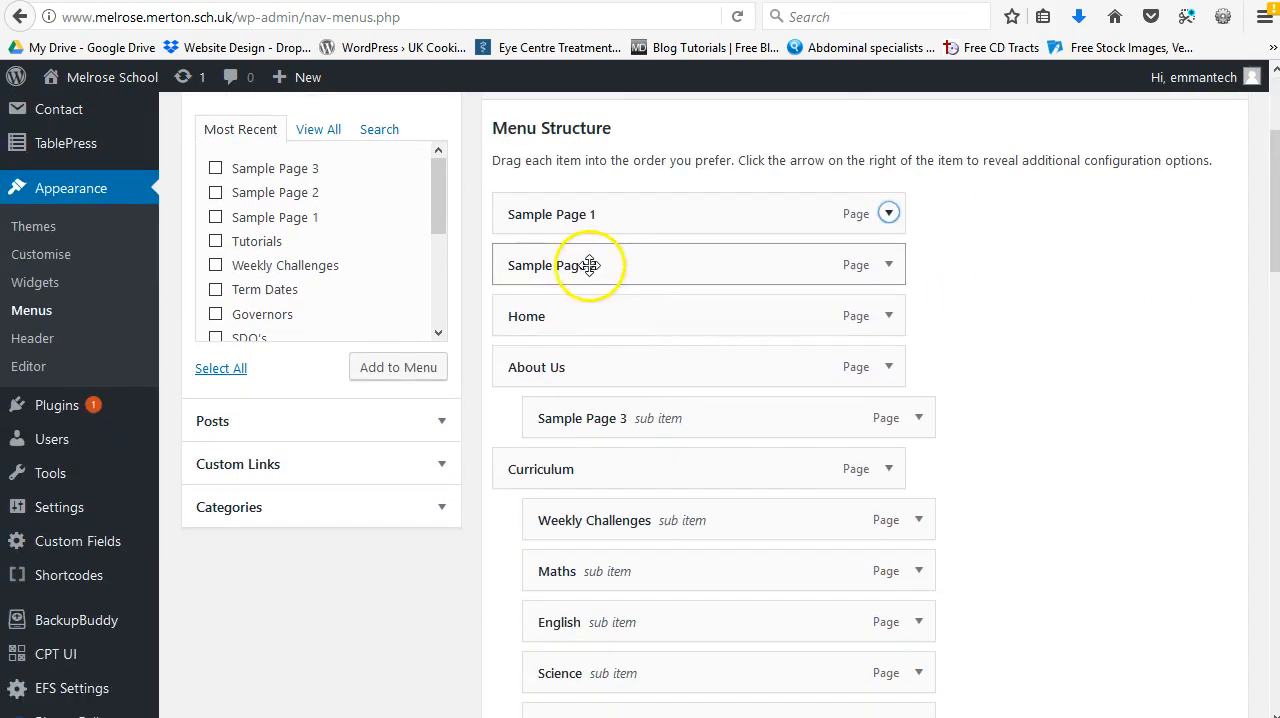
pyautogui.moveTo(627, 262); pyautogui.dragTo(675, 414)
pyautogui.moveTo(640, 210); pyautogui.dragTo(702, 417)
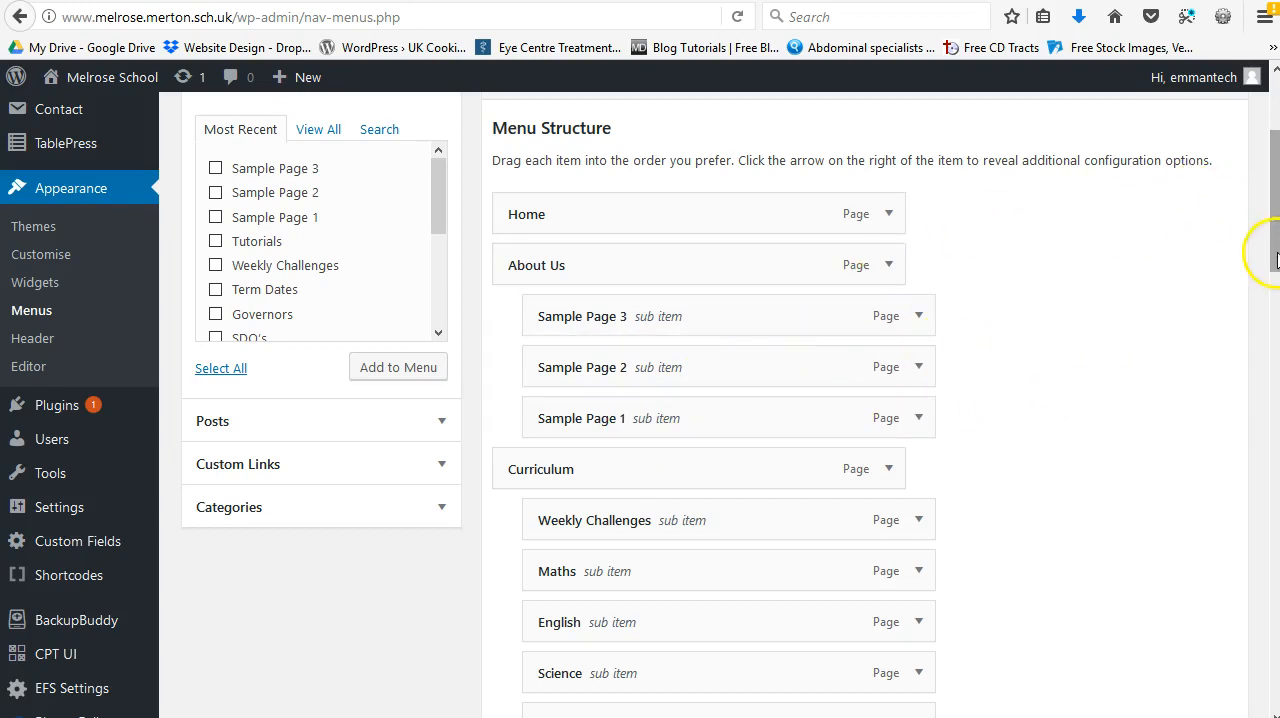
pyautogui.scroll(4, 1276, 262)
pyautogui.click(1175, 300)
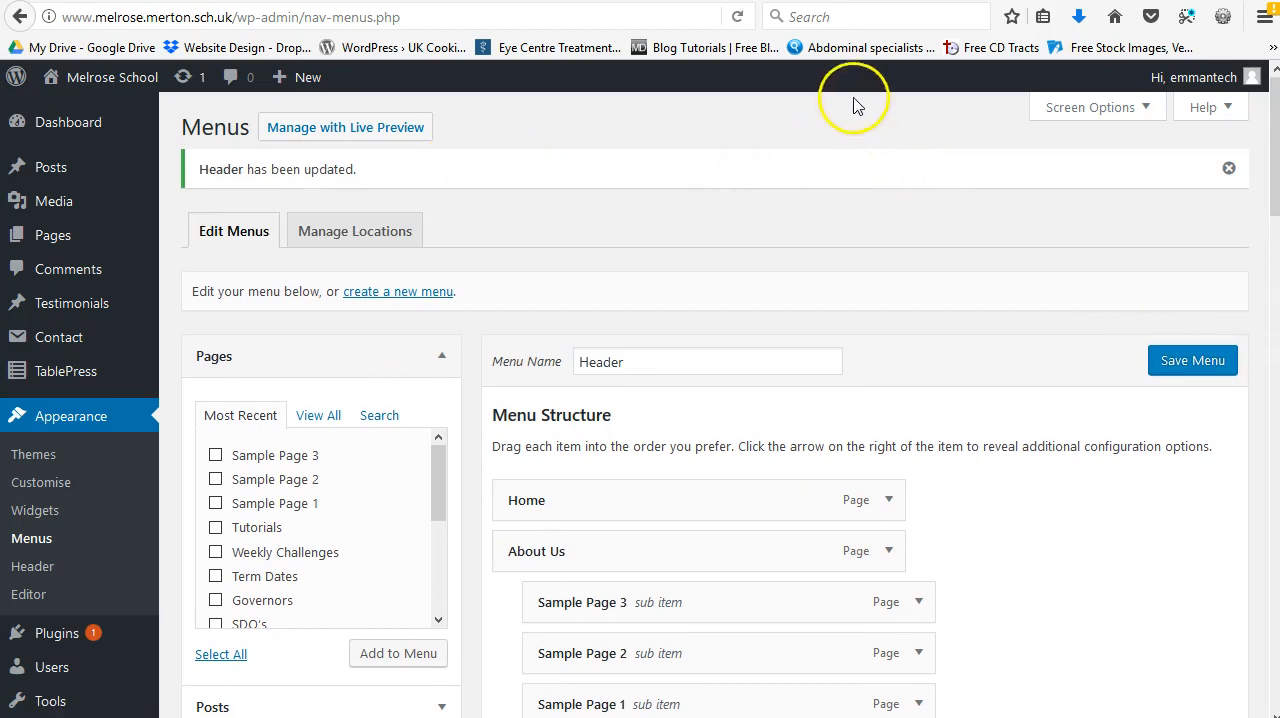
# Step: Visit the live Melrose School site and open its About Us page to check the navigation
pyautogui.moveTo(124, 89)
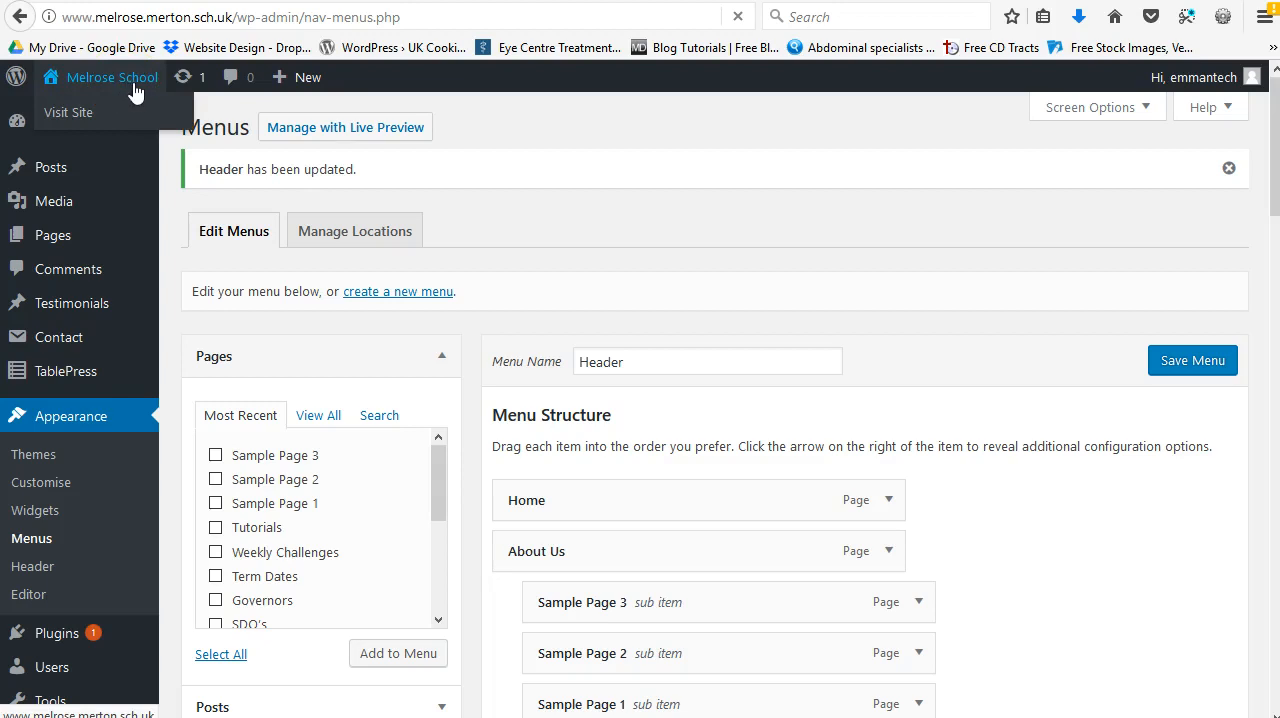
pyautogui.click(139, 90)
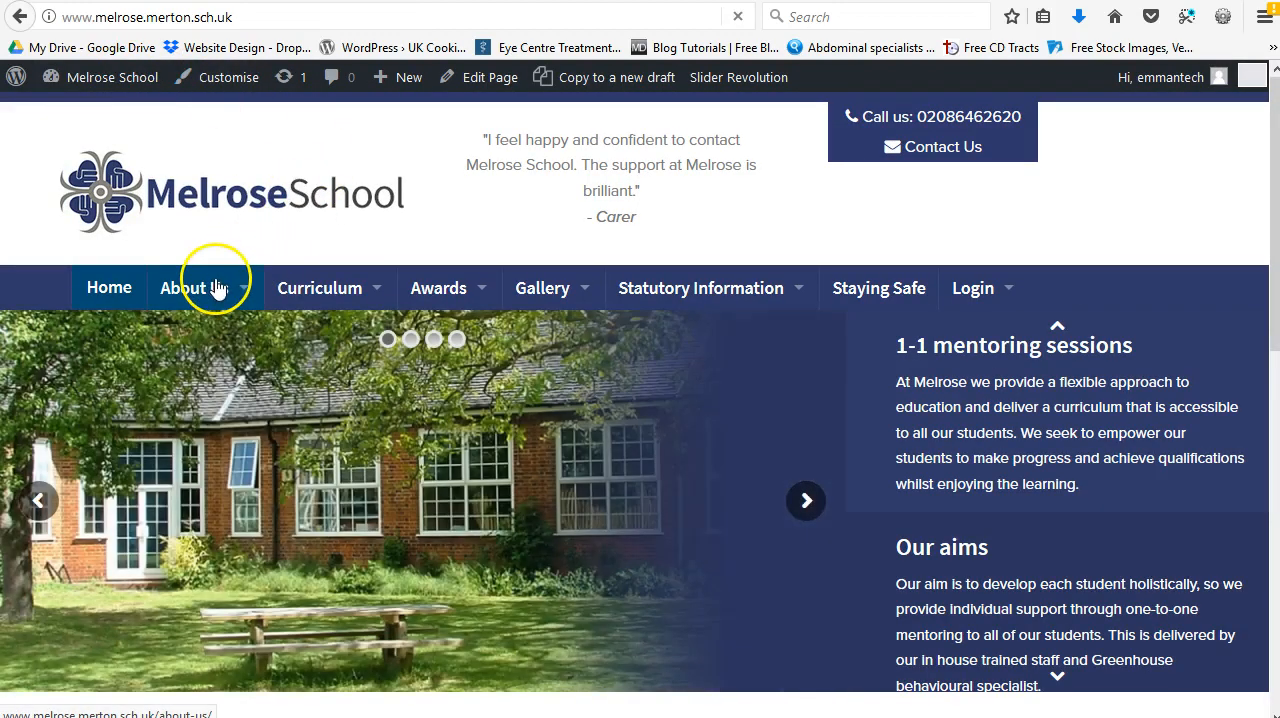
pyautogui.click(217, 289)
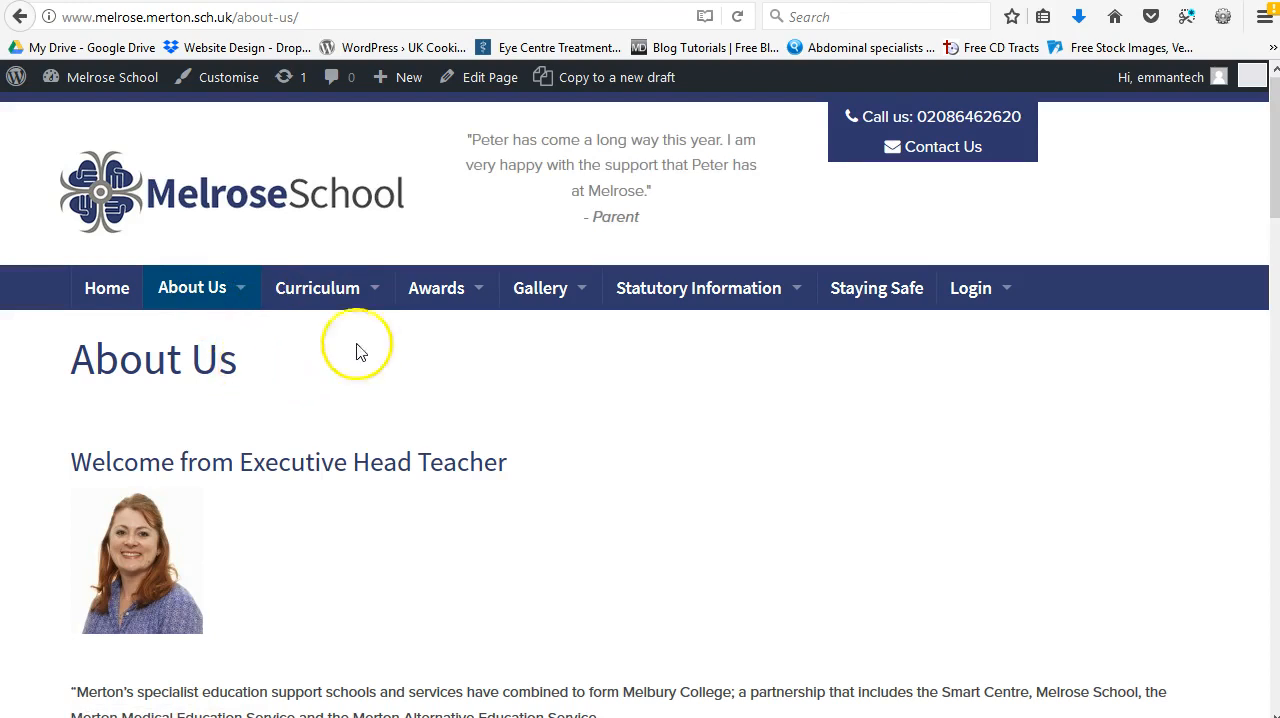
# Step: Switch to the admin list of pages and search it for "Sample"
pyautogui.click(868, 0)
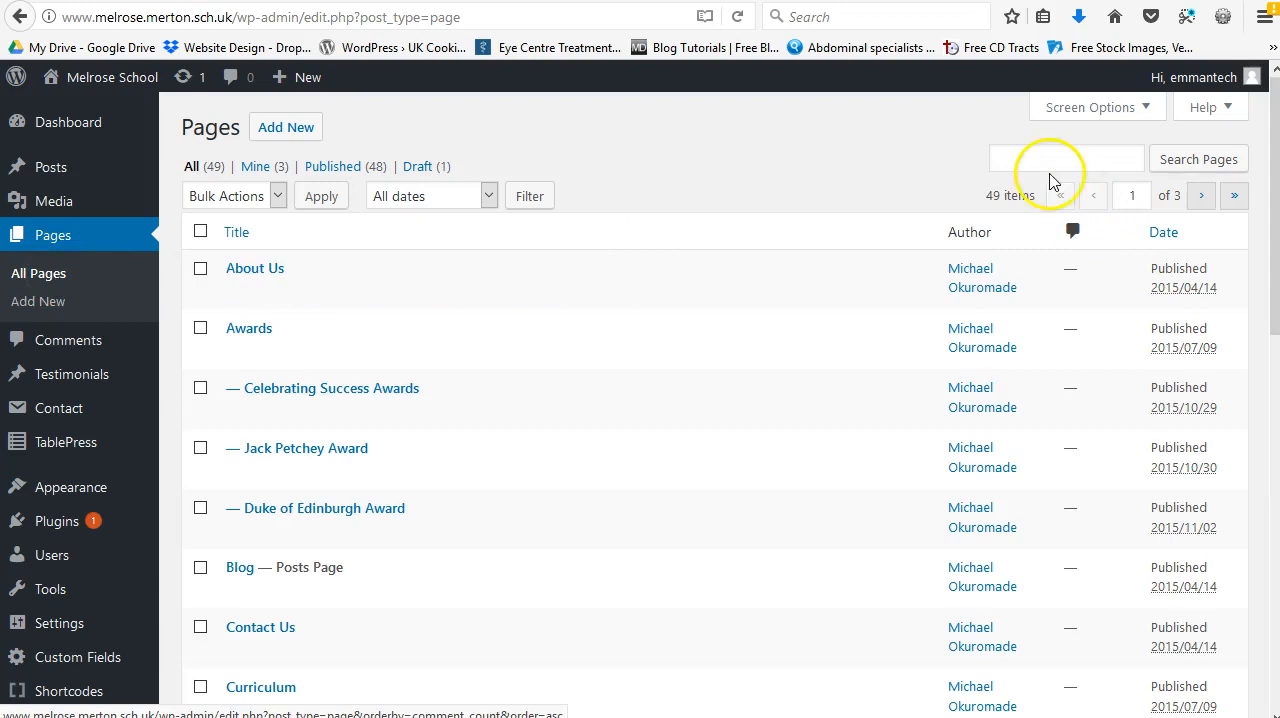
pyautogui.click(1023, 160)
pyautogui.write('Sample')
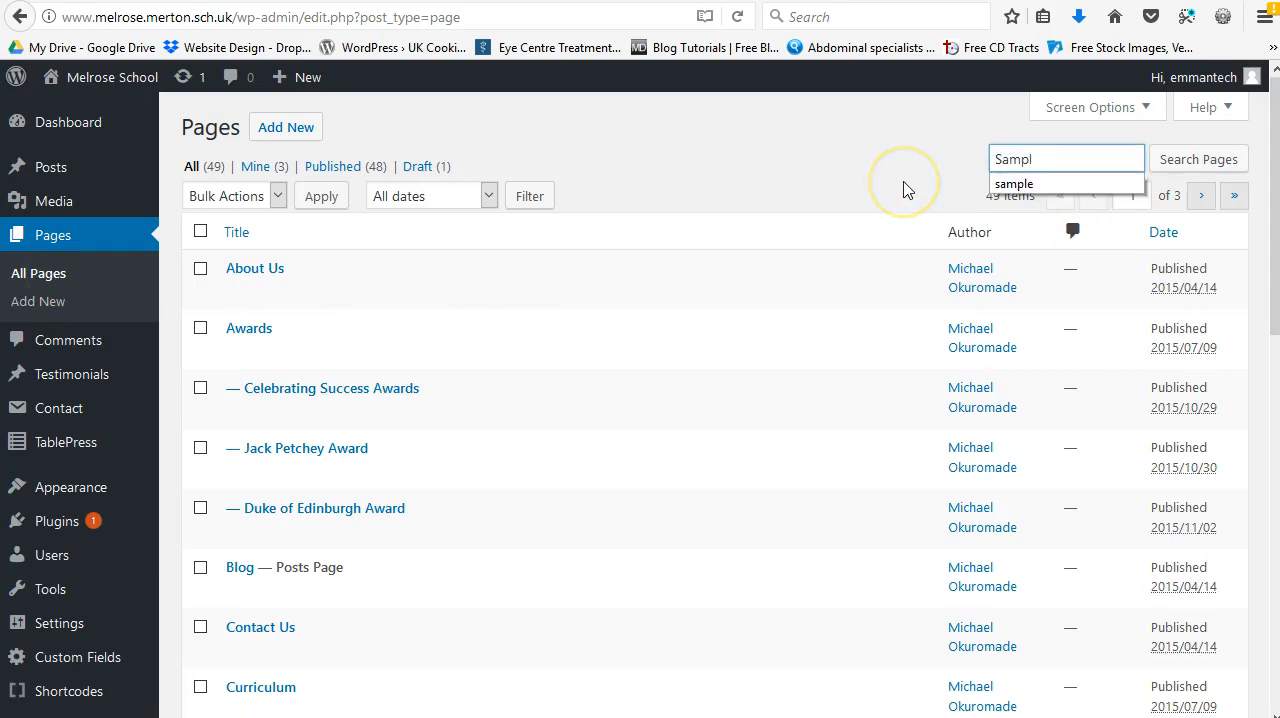
pyautogui.press('Return')
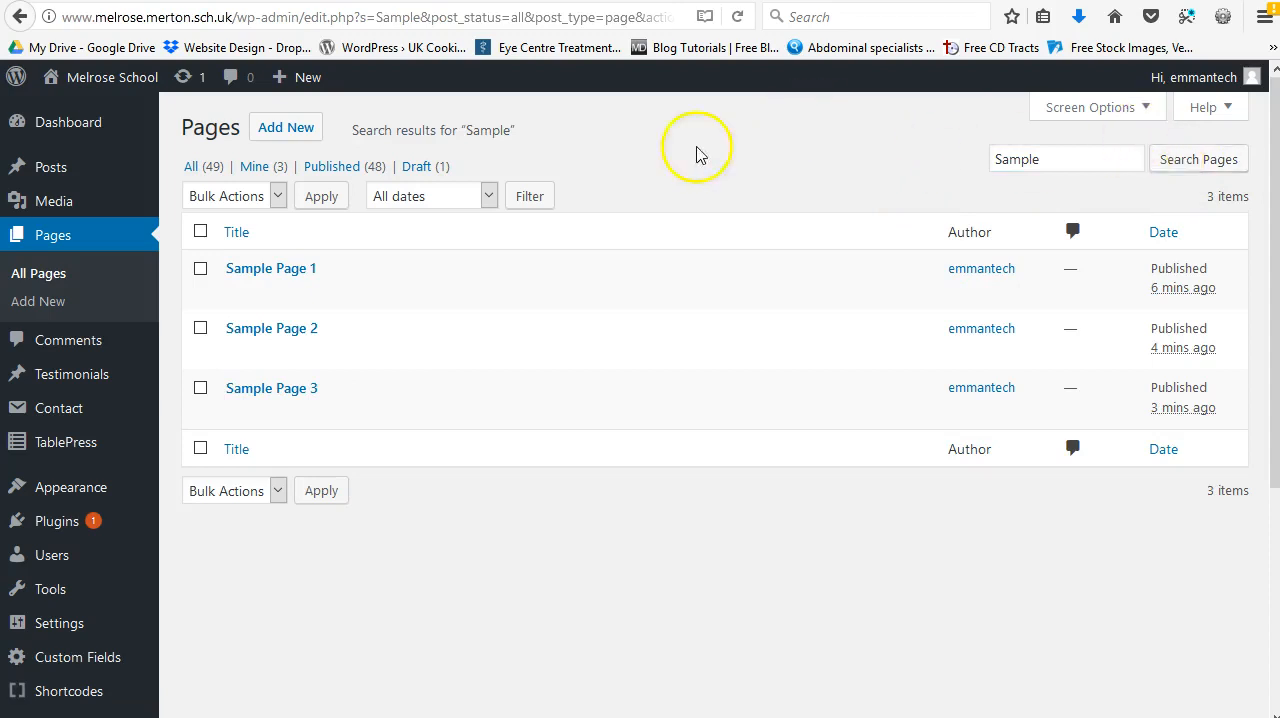
# Step: Quick-edit Sample Page 1 to set its parent page to About Us, and update it
pyautogui.moveTo(645, 273)
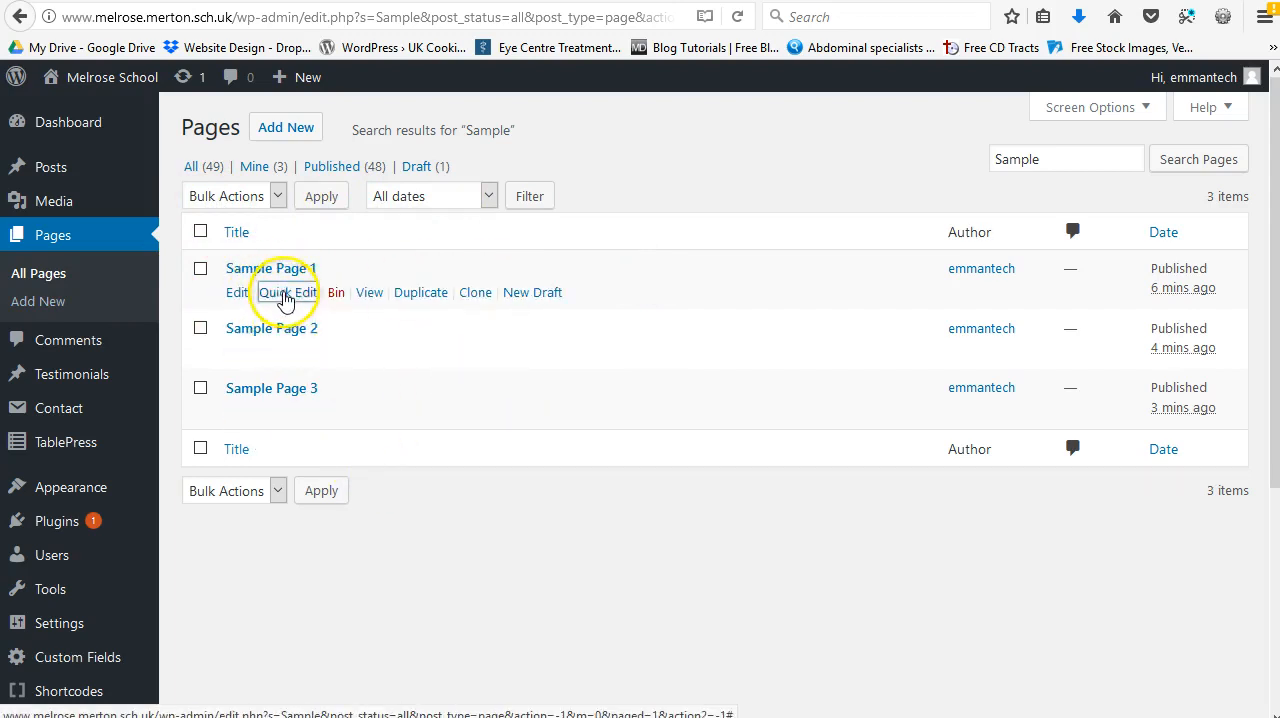
pyautogui.click(285, 296)
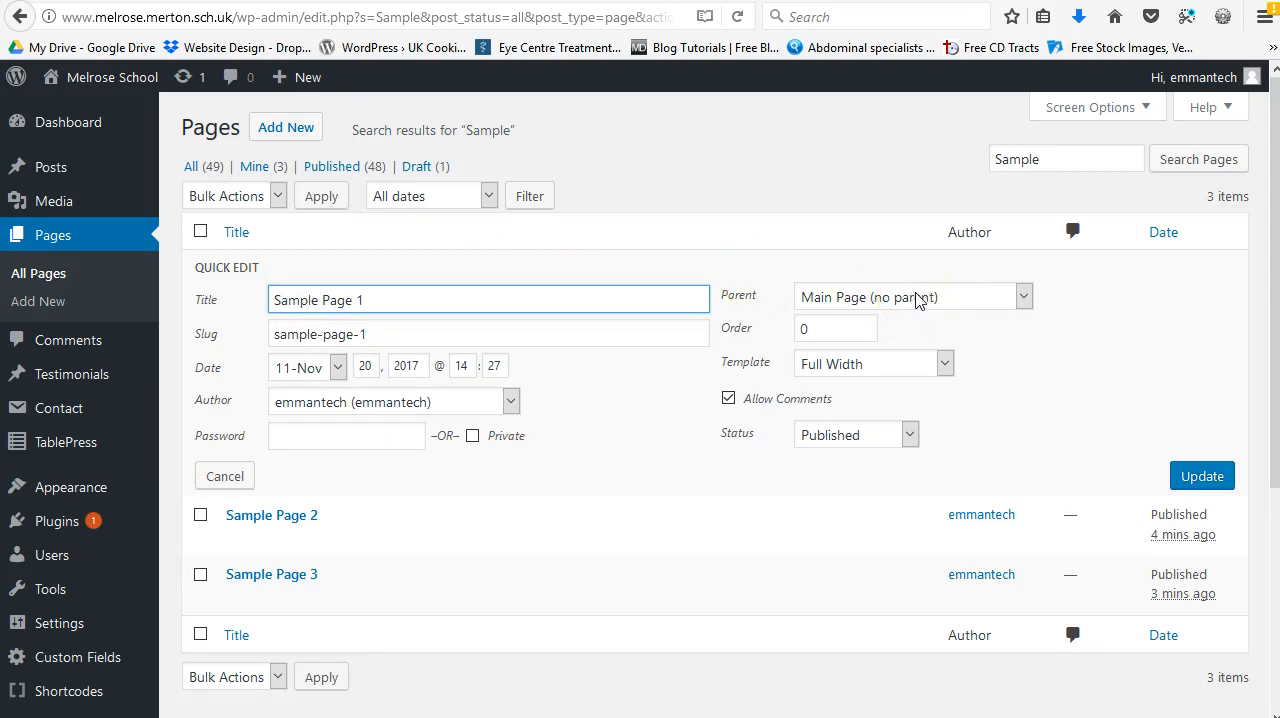
pyautogui.click(978, 300)
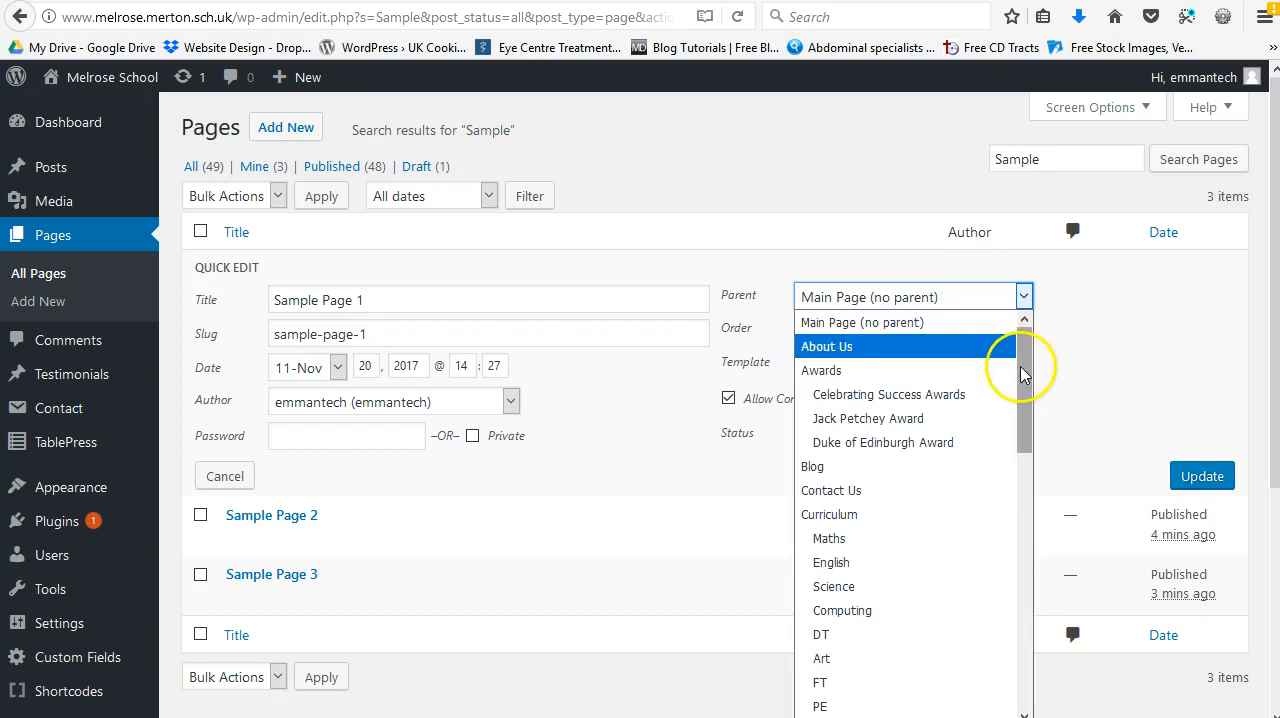
pyautogui.click(826, 348)
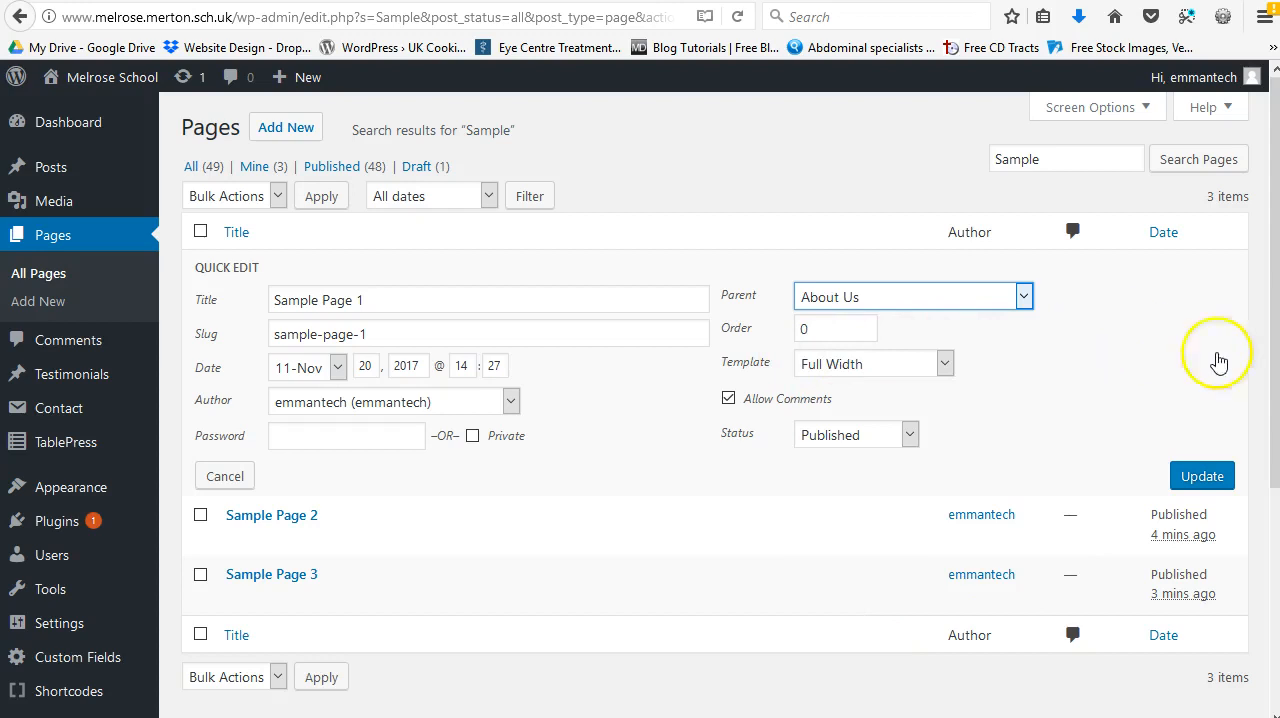
pyautogui.click(1197, 477)
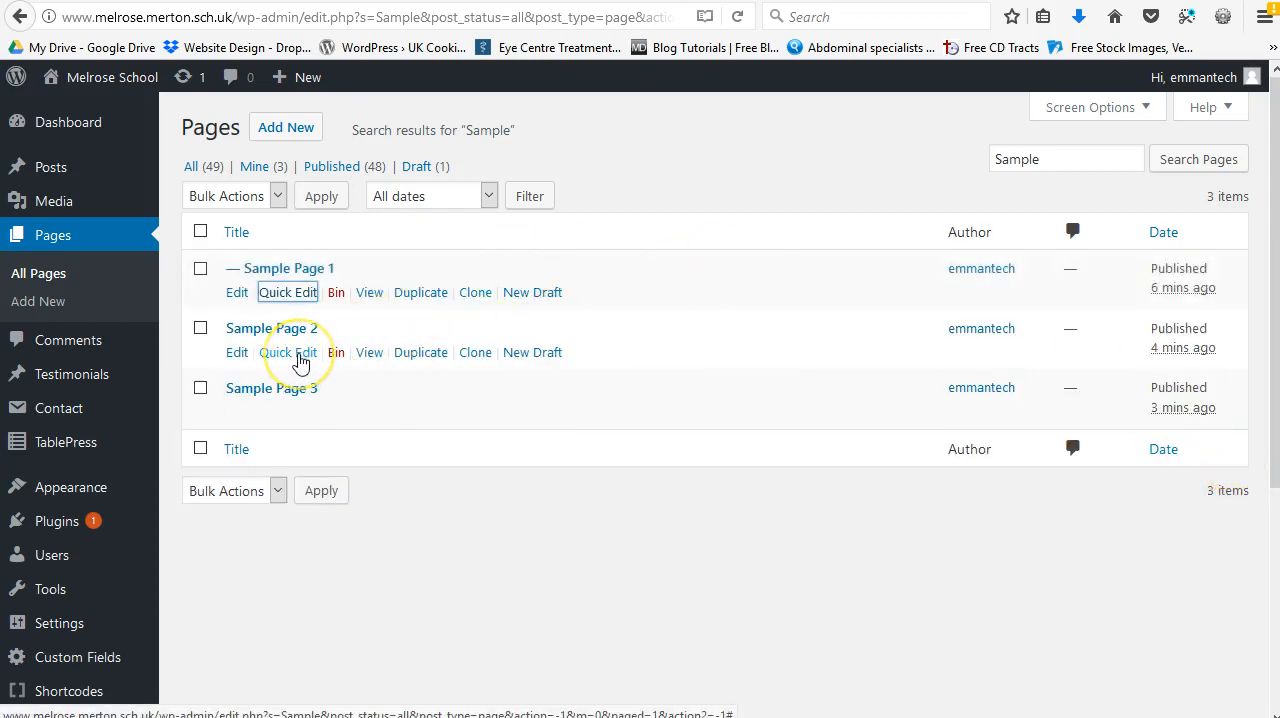
# Step: Quick-edit Sample Page 2 to set its parent page to About Us, and update it
pyautogui.click(300, 354)
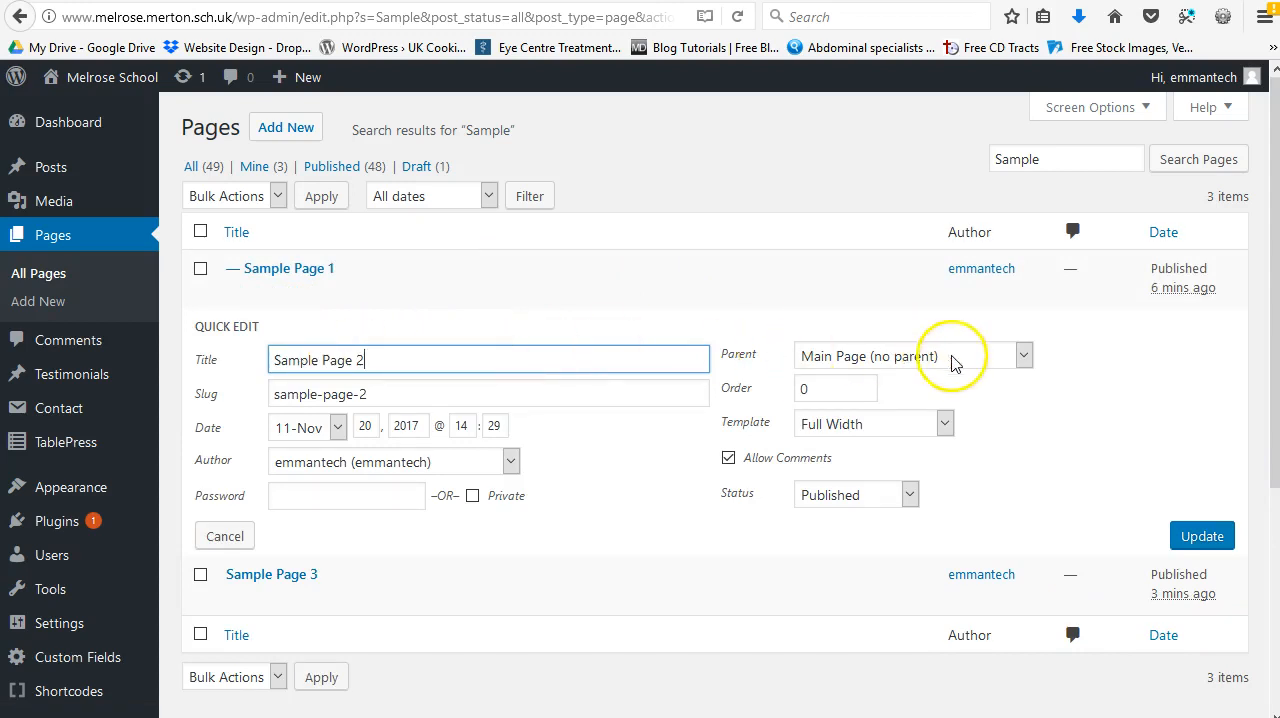
pyautogui.click(986, 355)
pyautogui.click(822, 410)
pyautogui.click(1195, 533)
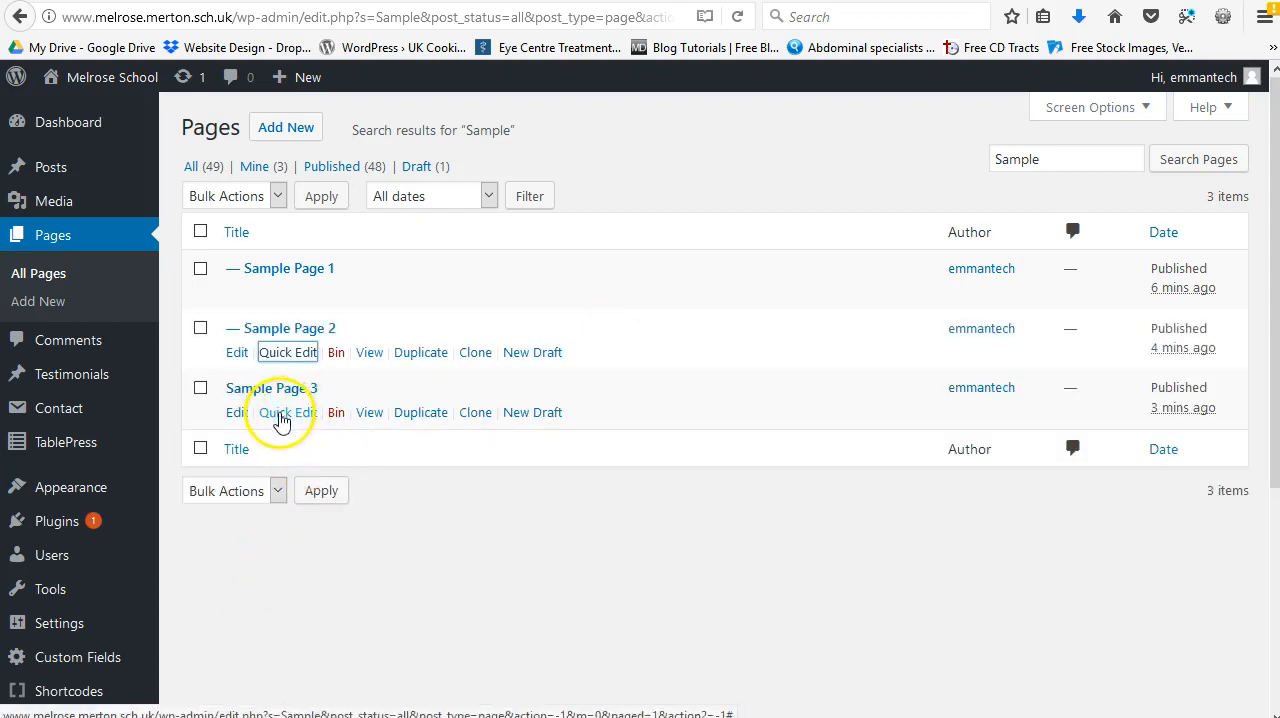
# Step: Quick-edit Sample Page 3 to set its parent page to About Us, and update it
pyautogui.click(281, 420)
pyautogui.click(990, 418)
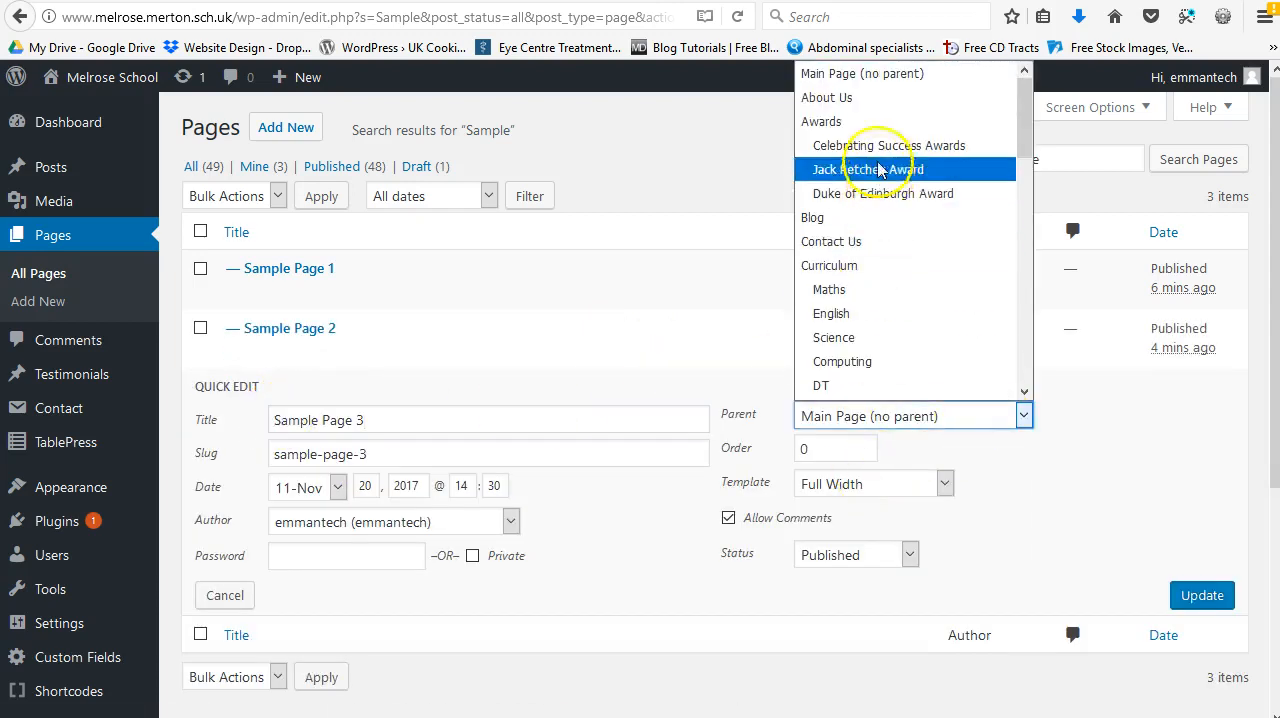
pyautogui.click(826, 97)
pyautogui.click(1208, 596)
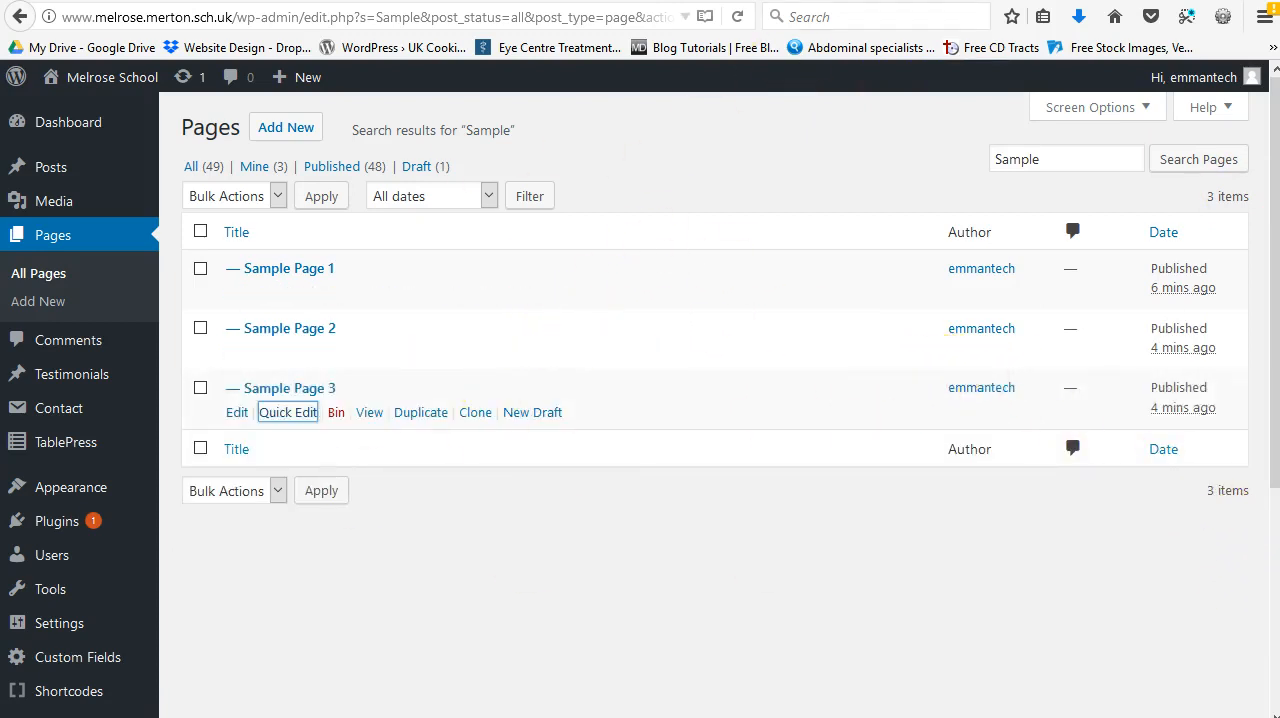
# Step: Reload the live About Us page and open Sample Page 1, Sample Page 2 and Sample Page 3 from its sub-navigation
pyautogui.hotkey('ctrl', 'Tab')
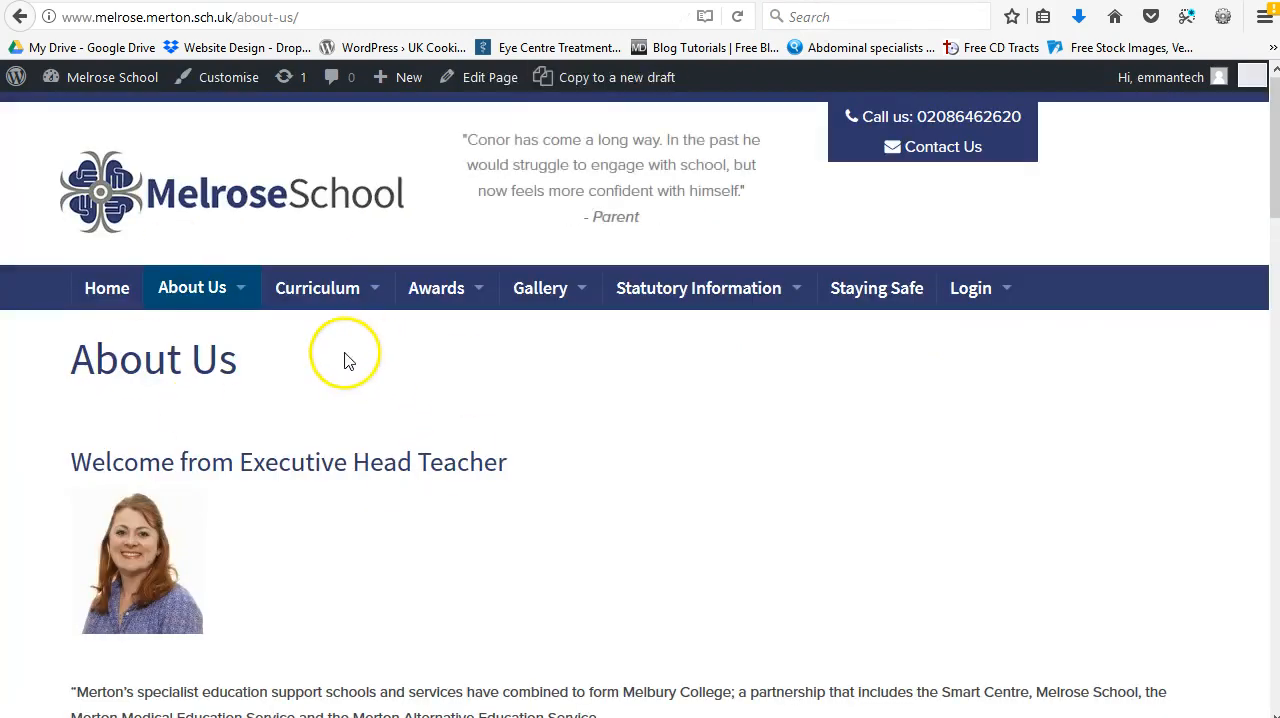
pyautogui.rightClick(609, 344)
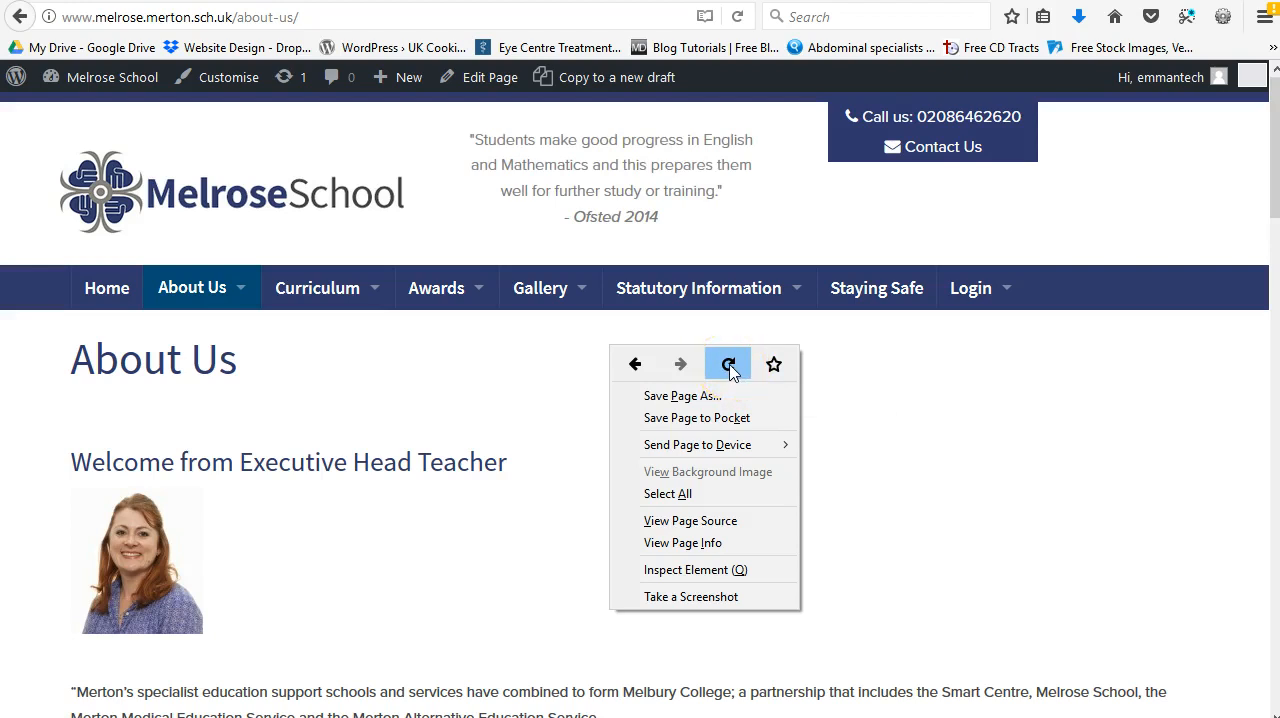
pyautogui.click(729, 365)
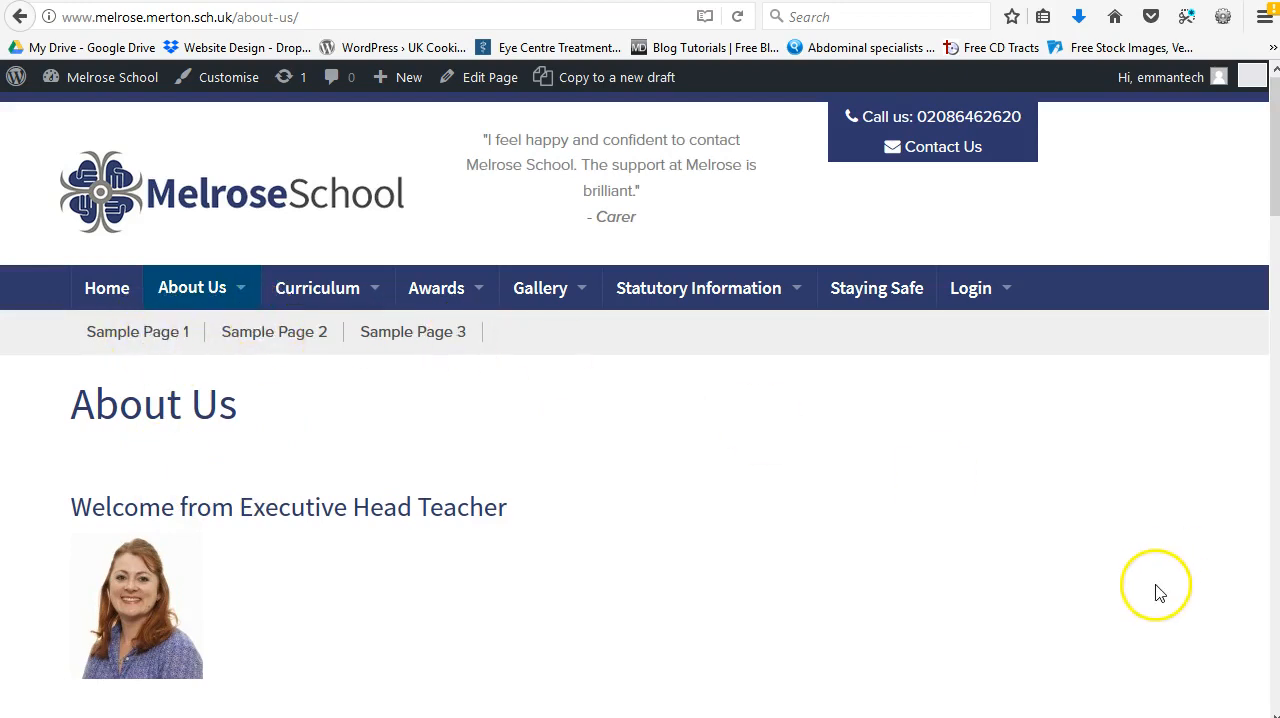
pyautogui.click(152, 343)
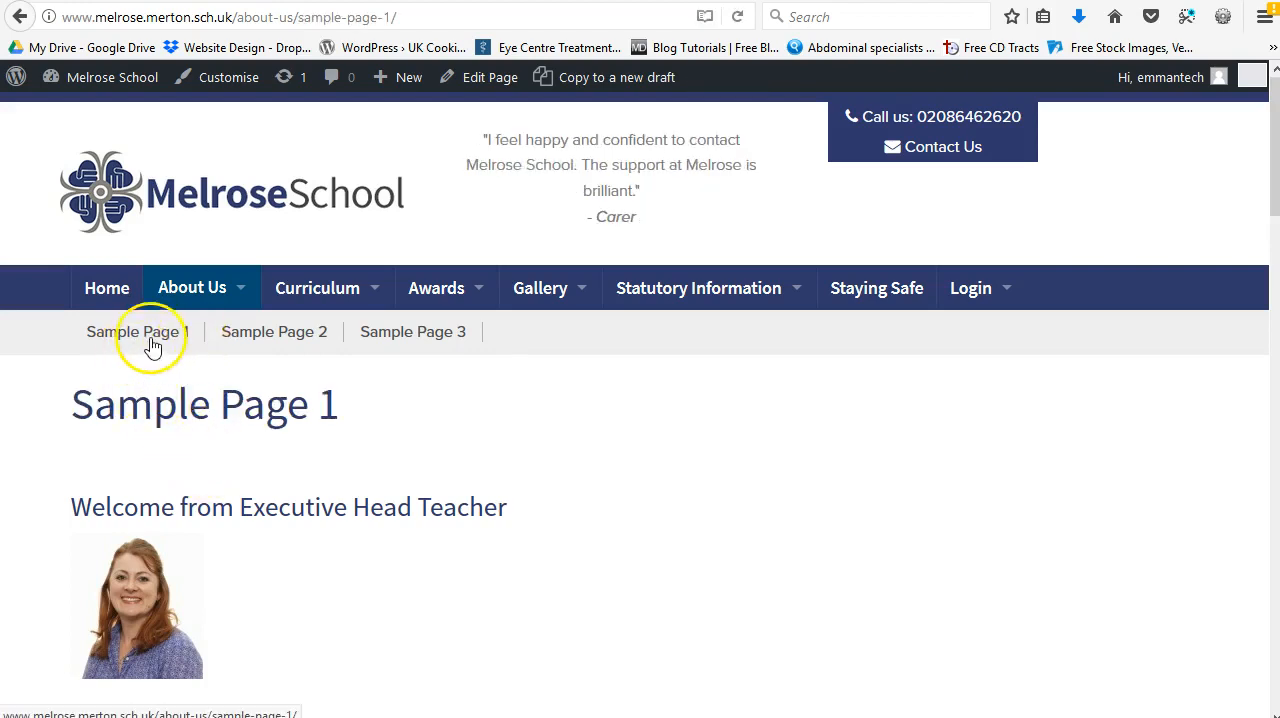
pyautogui.click(270, 340)
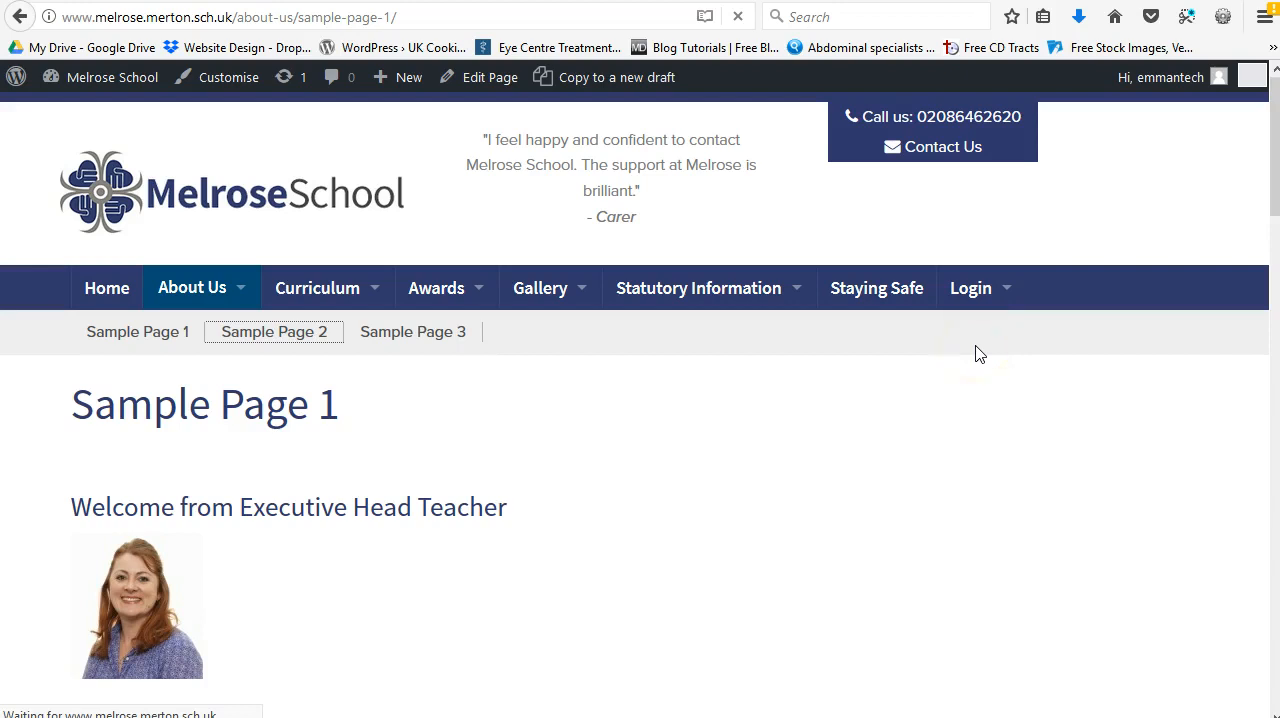
pyautogui.click(403, 336)
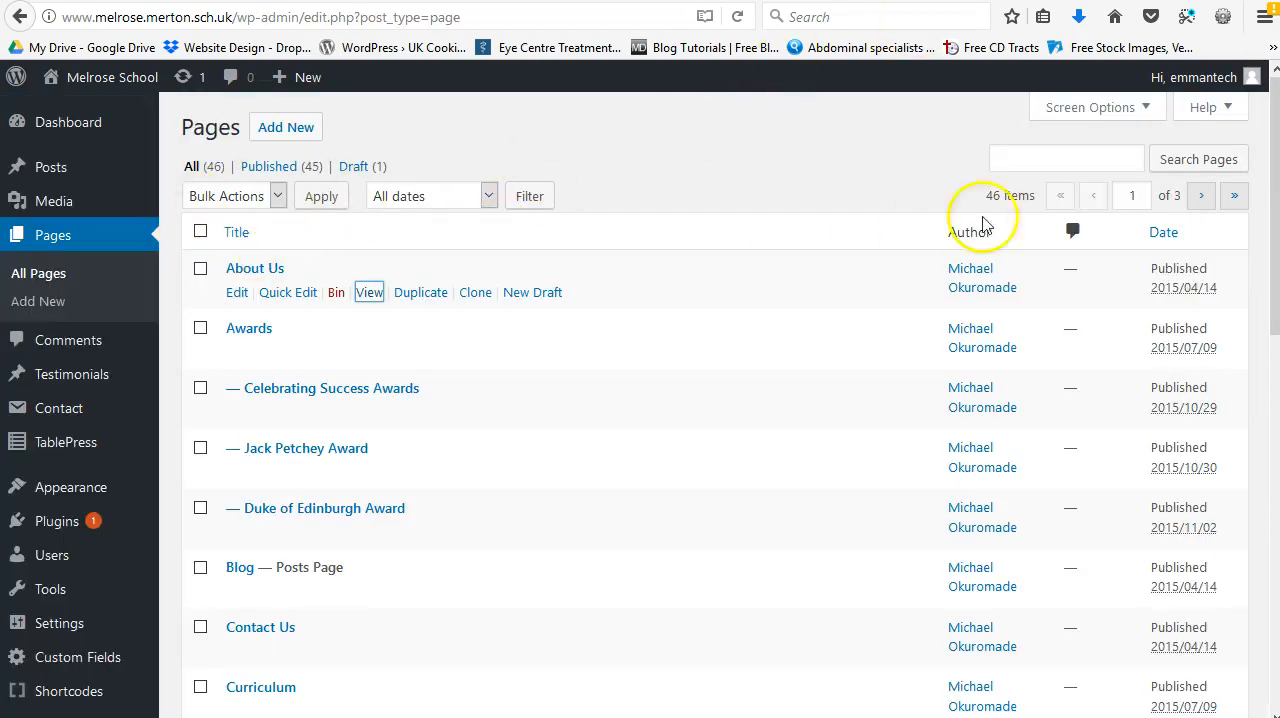
# Step: Search the admin list of pages for "sample" and check the parent page shown beside Sample Page 1
pyautogui.click(1021, 150)
pyautogui.write('sample')
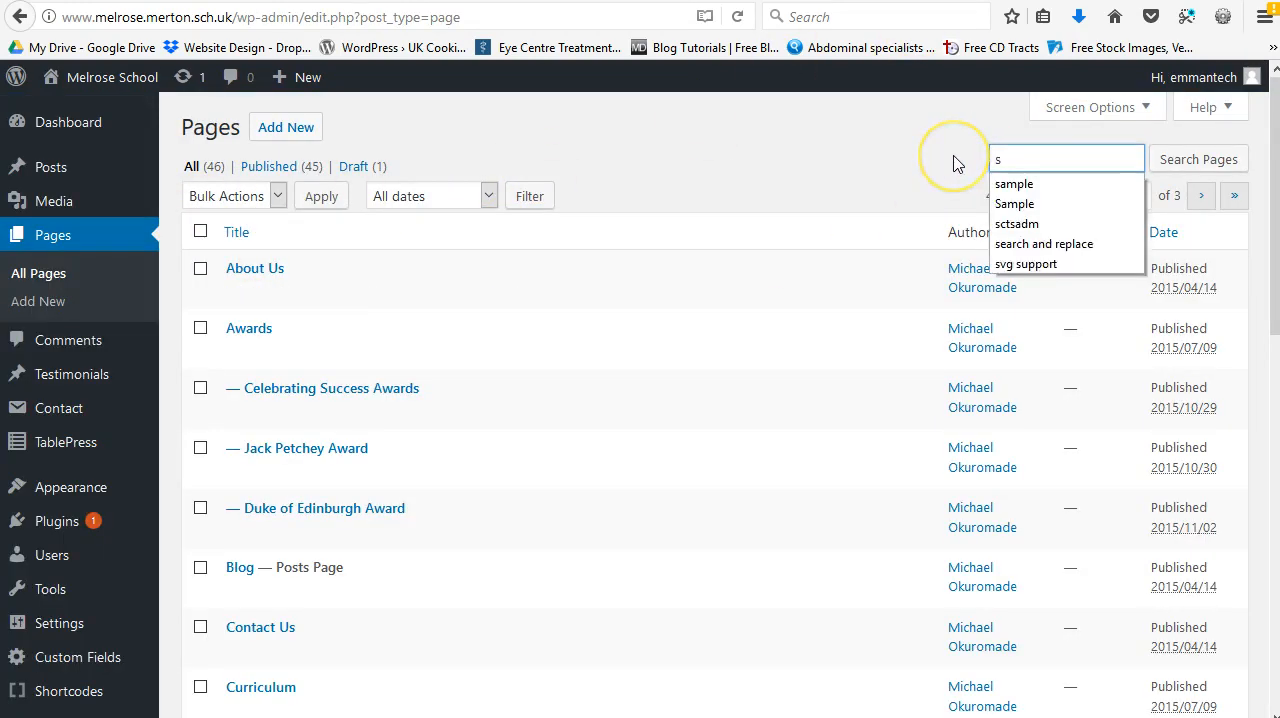
pyautogui.press('Return')
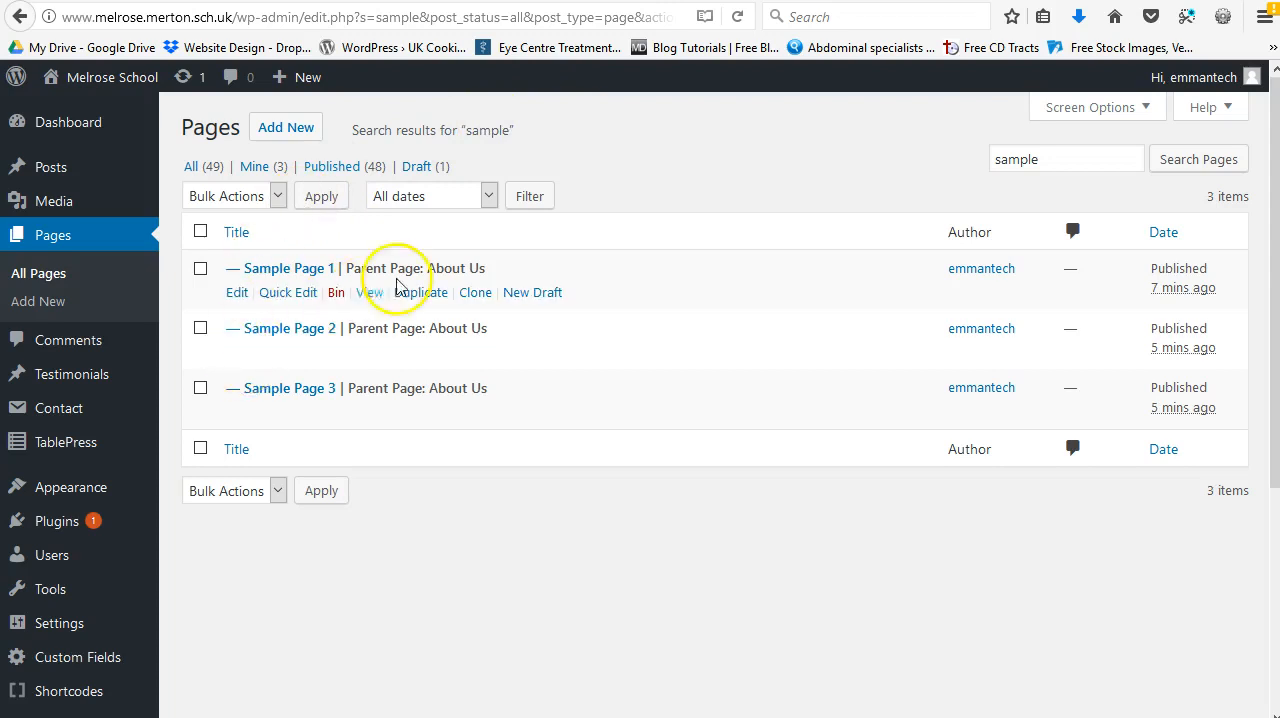
pyautogui.moveTo(355, 270); pyautogui.dragTo(490, 277)
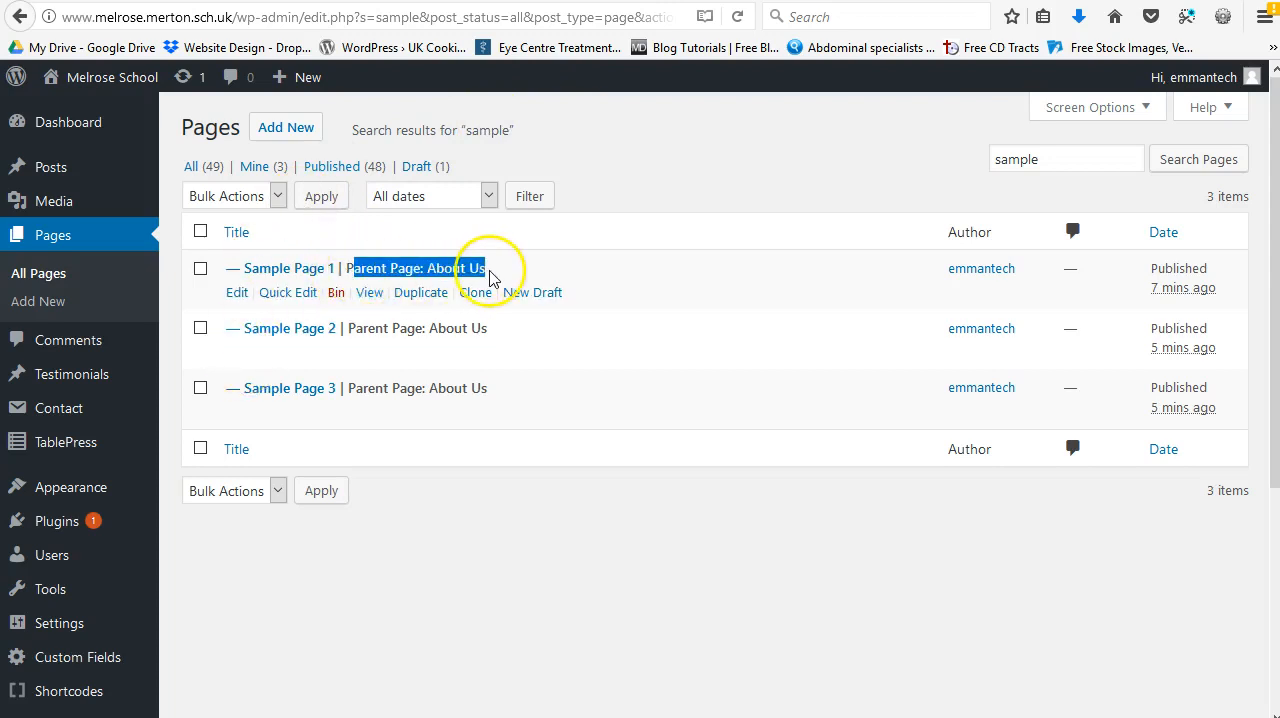
pyautogui.click(571, 243)
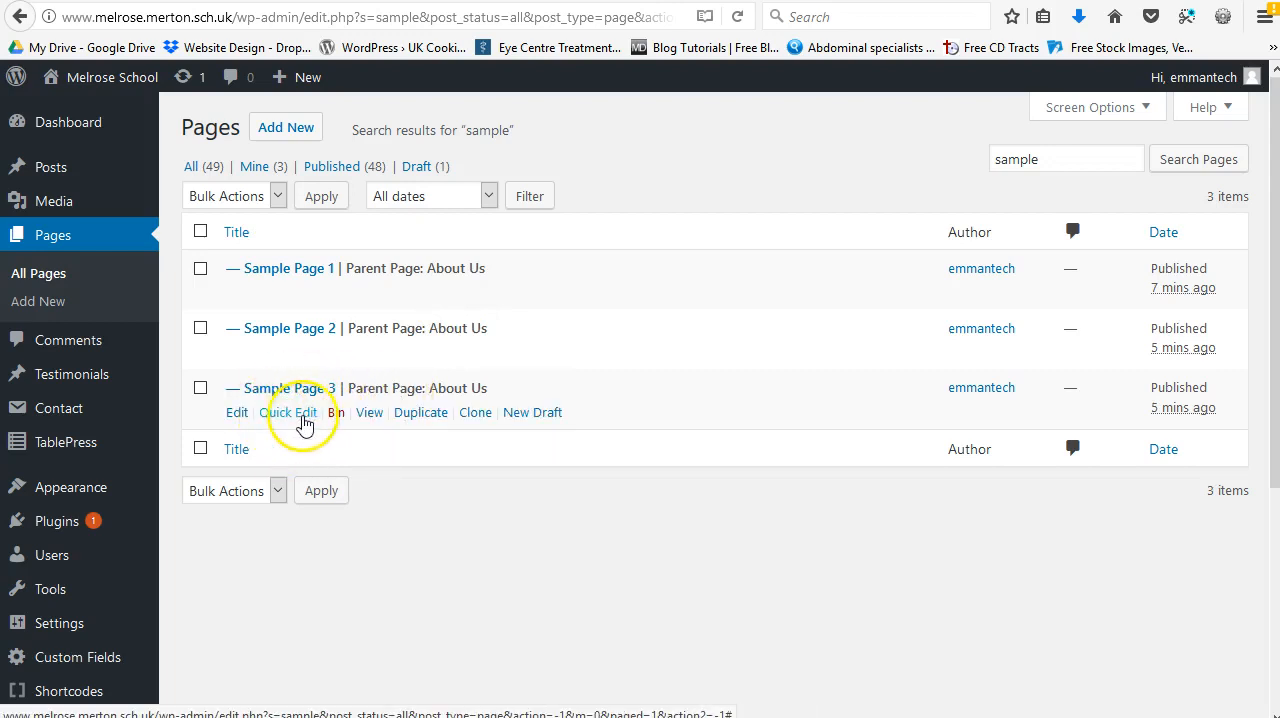
pyautogui.click(290, 413)
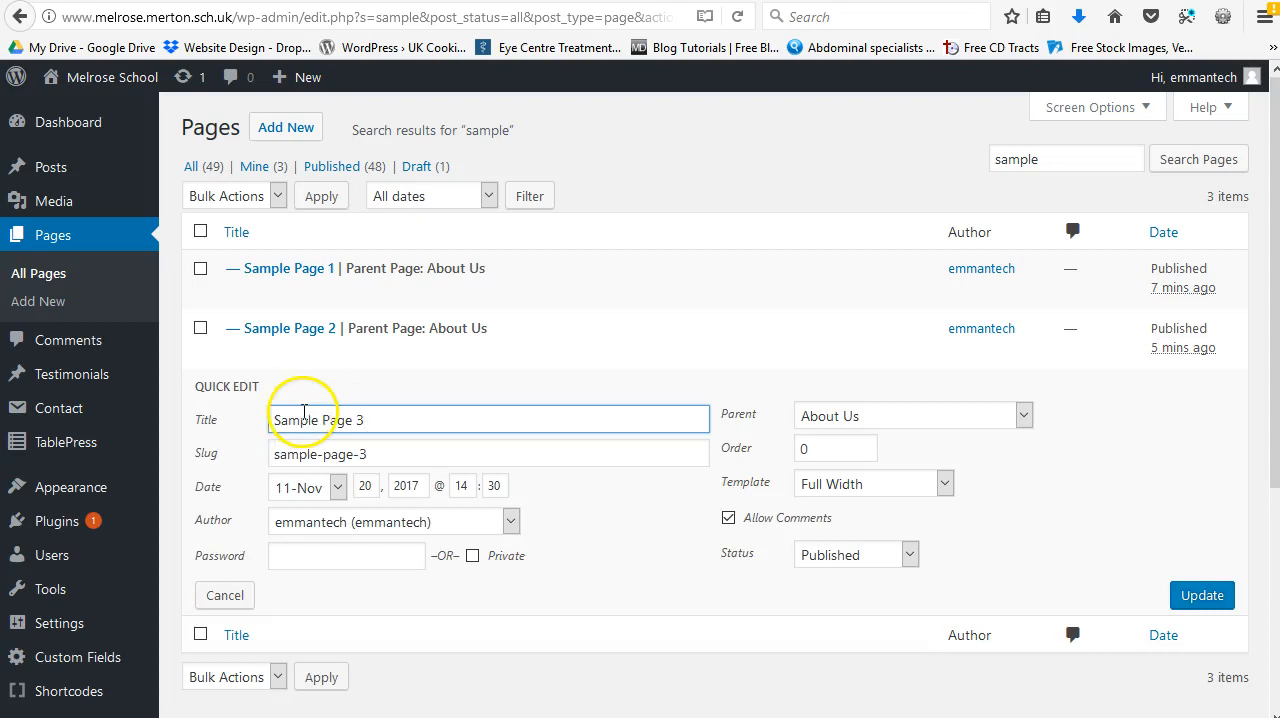
pyautogui.click(839, 449)
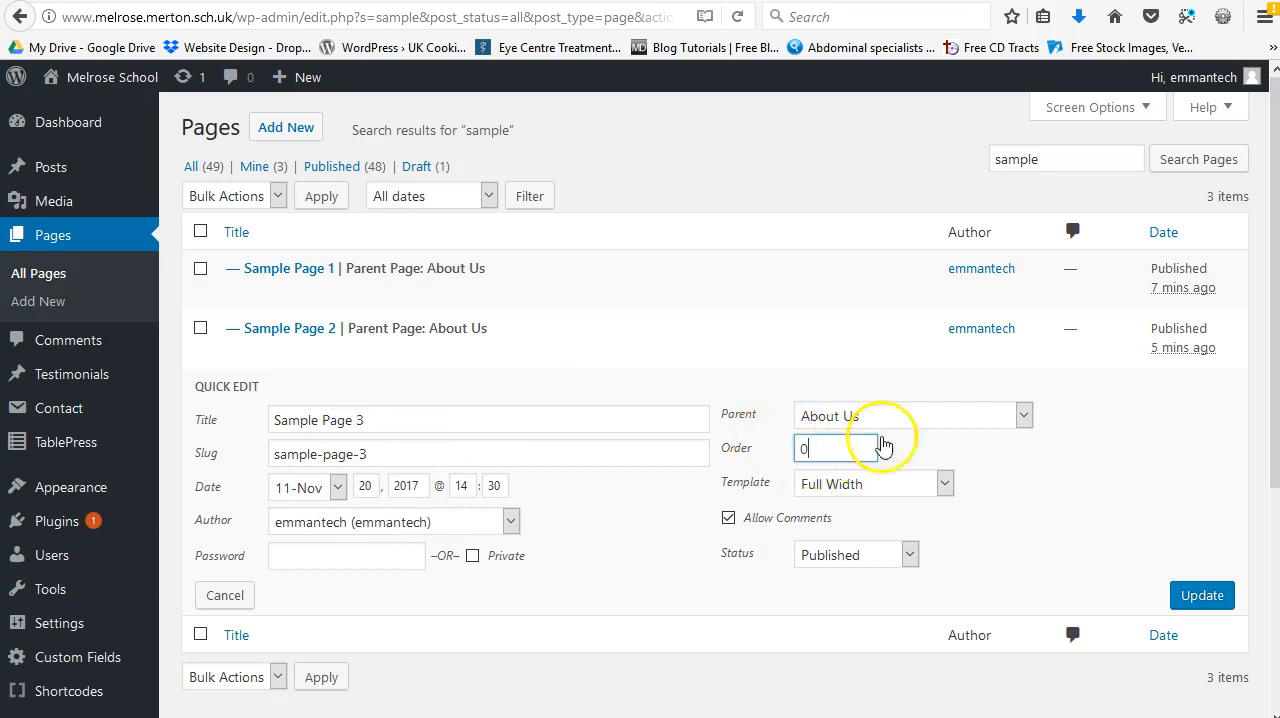
pyautogui.click(227, 597)
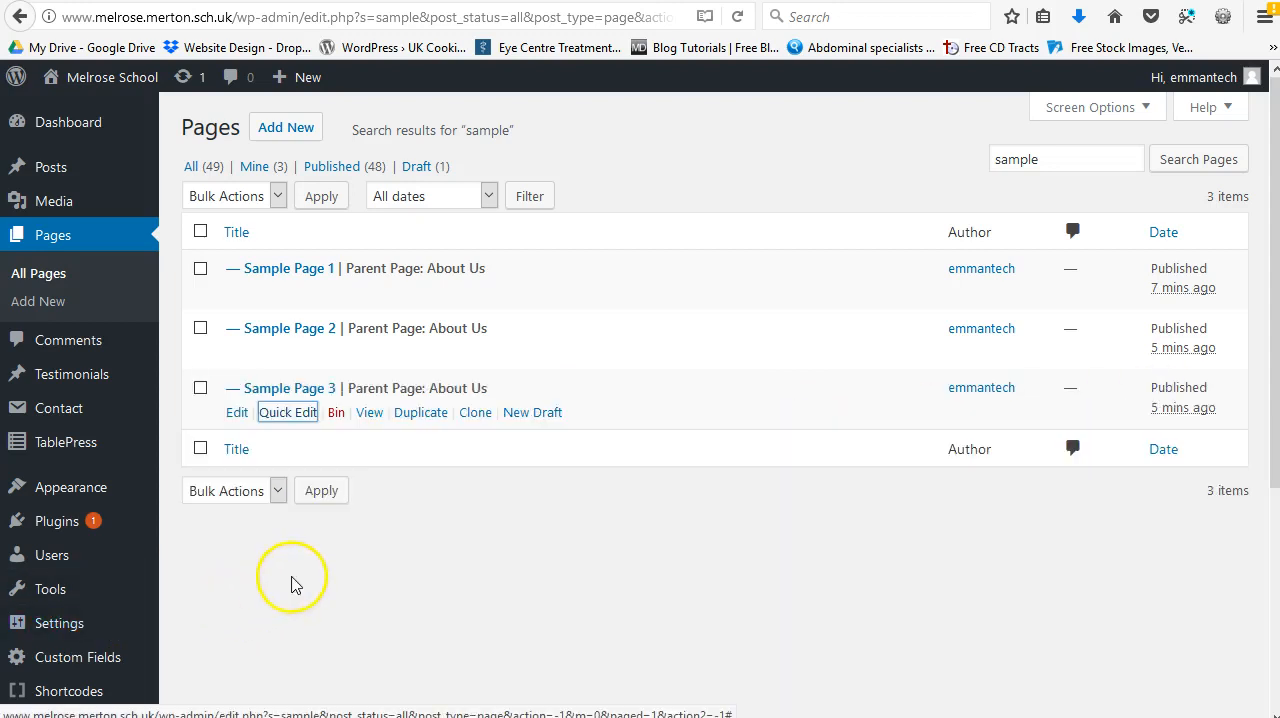
# Step: Quick-edit Sample Page 2 to set its page order to 1, and update it
pyautogui.click(274, 352)
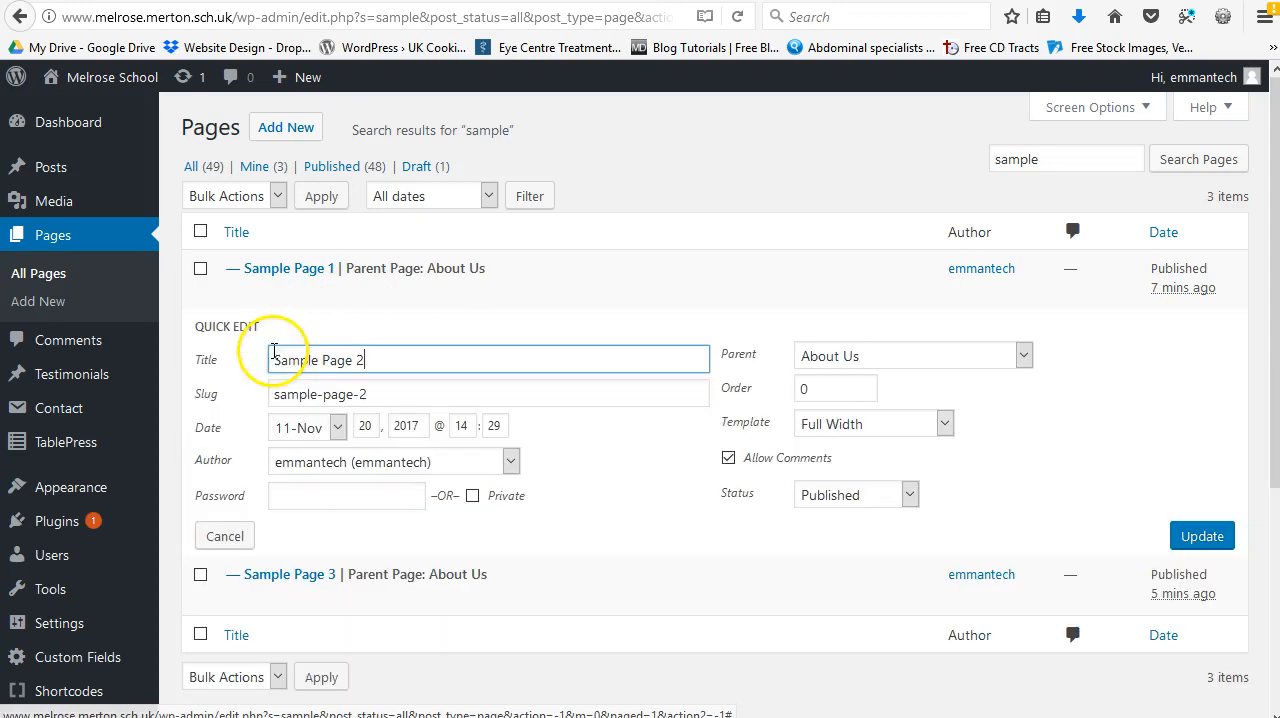
pyautogui.doubleClick(808, 389)
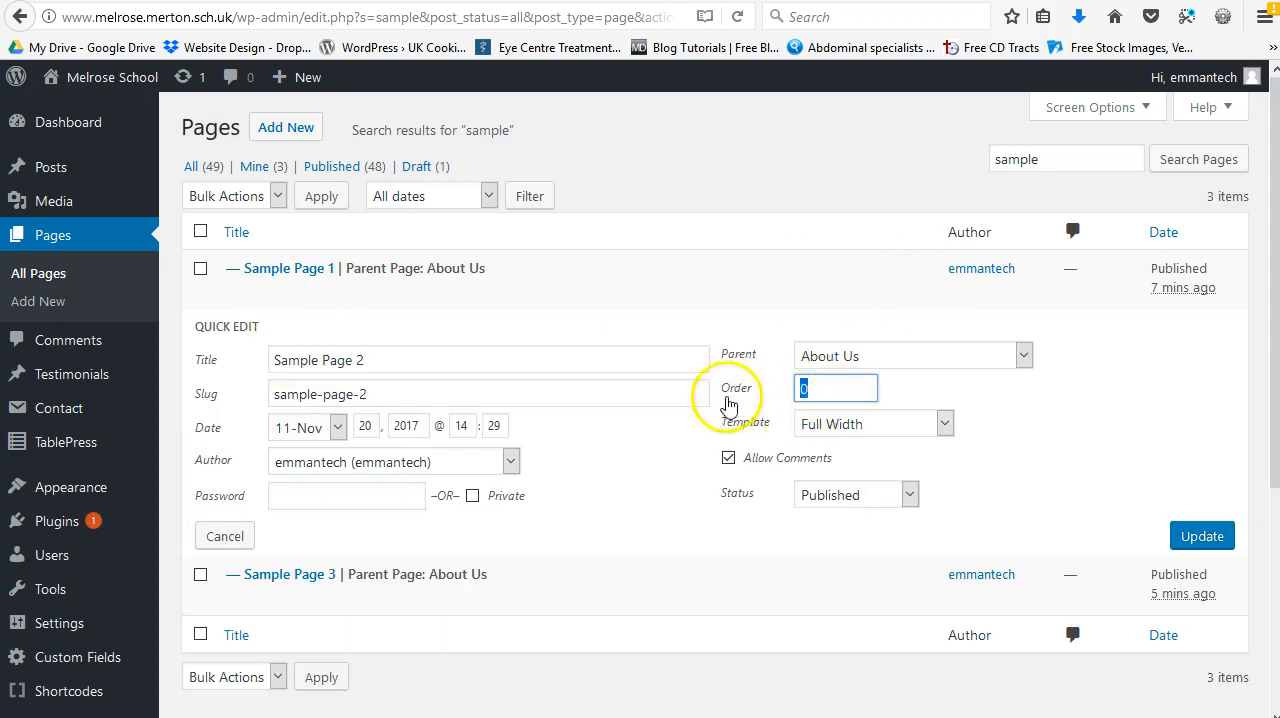
pyautogui.write('1')
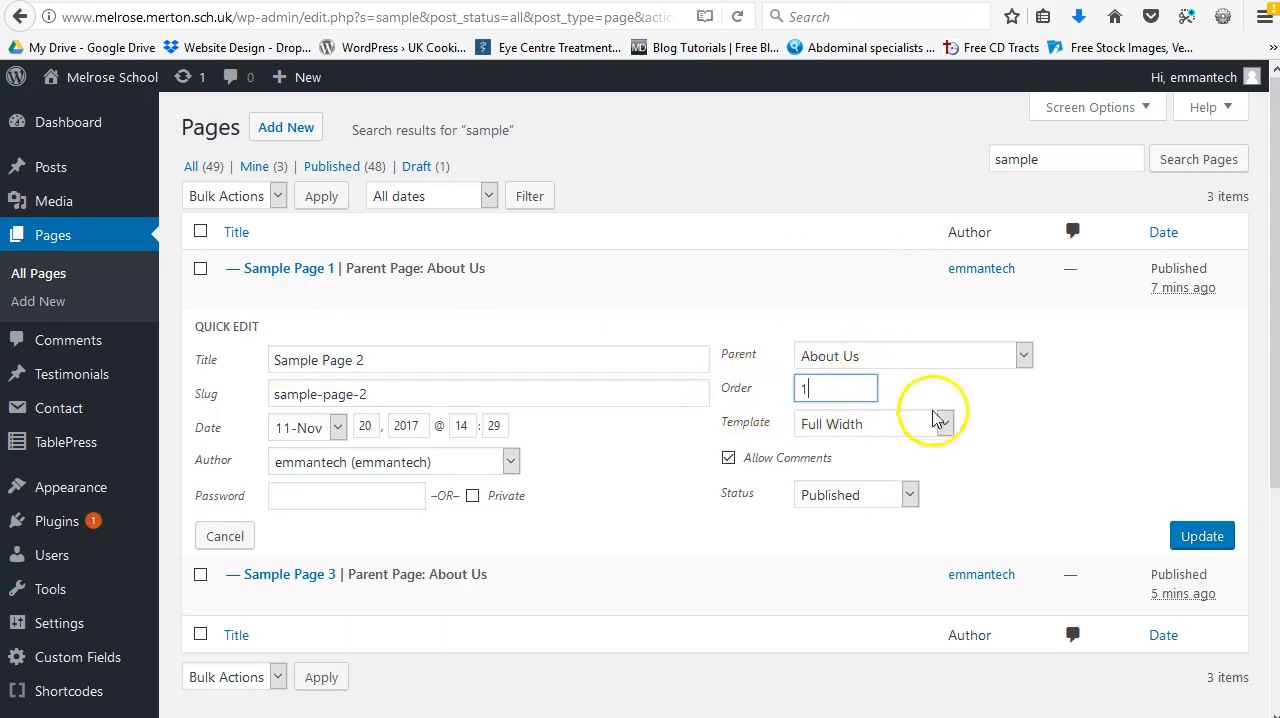
pyautogui.click(1202, 536)
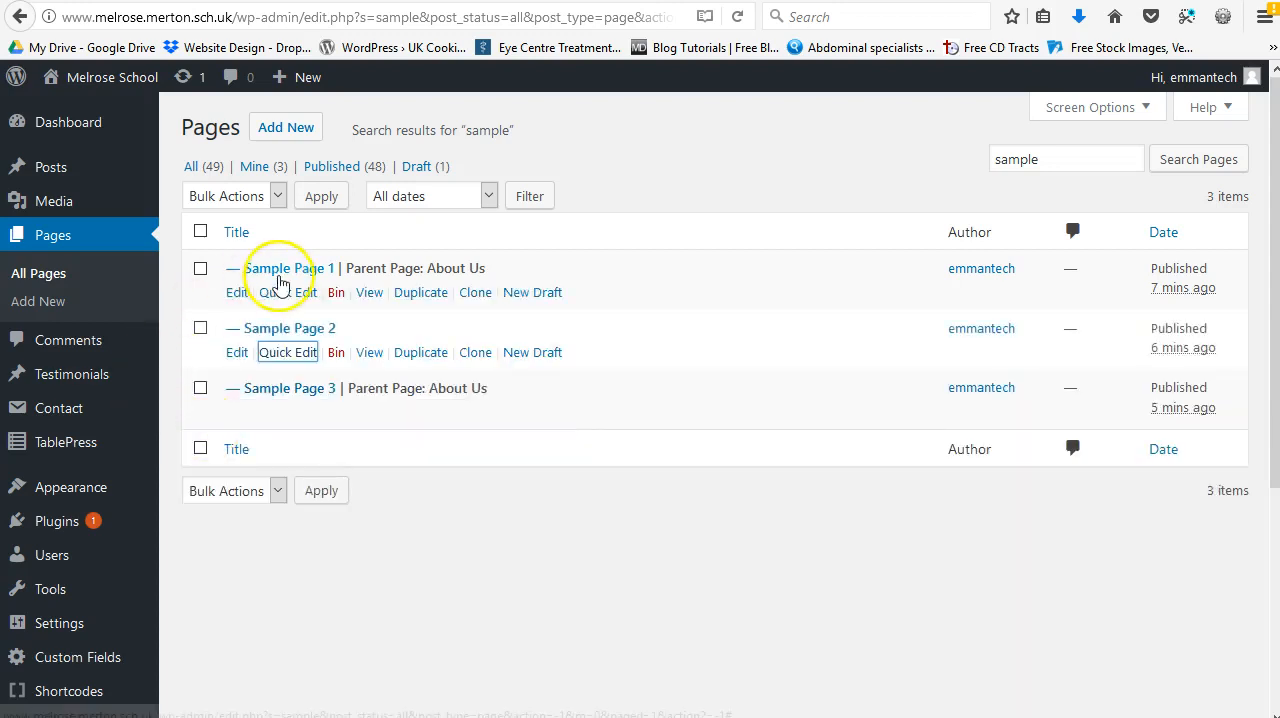
# Step: Quick-edit Sample Page 1 to set its page order to 2, update it, then recheck its quick-edit settings and save again
pyautogui.click(302, 299)
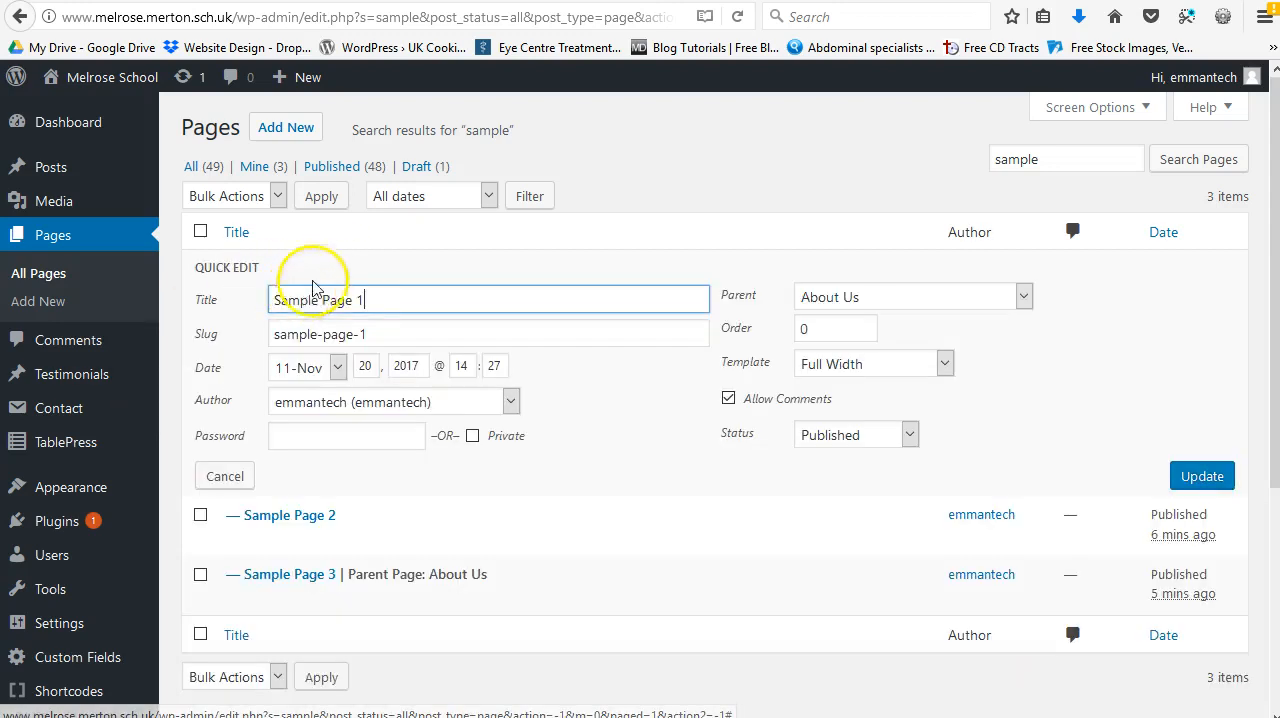
pyautogui.doubleClick(808, 329)
pyautogui.write('2')
pyautogui.click(1200, 477)
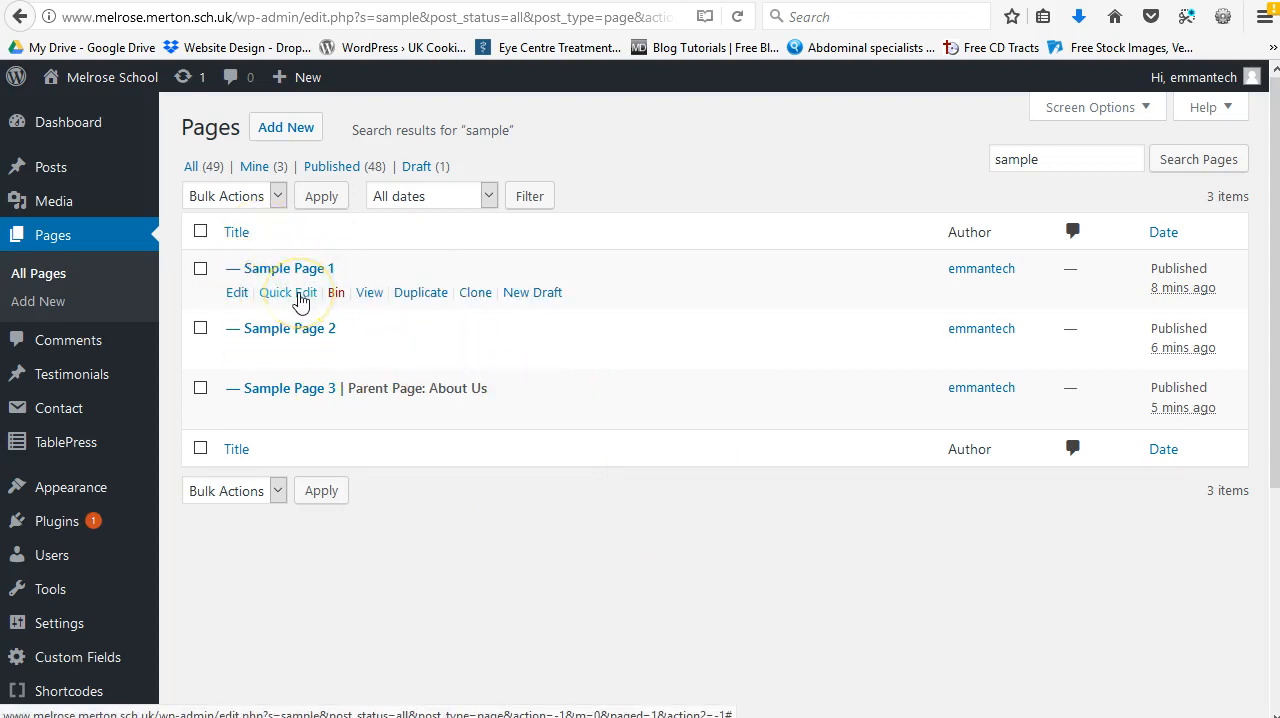
pyautogui.click(290, 293)
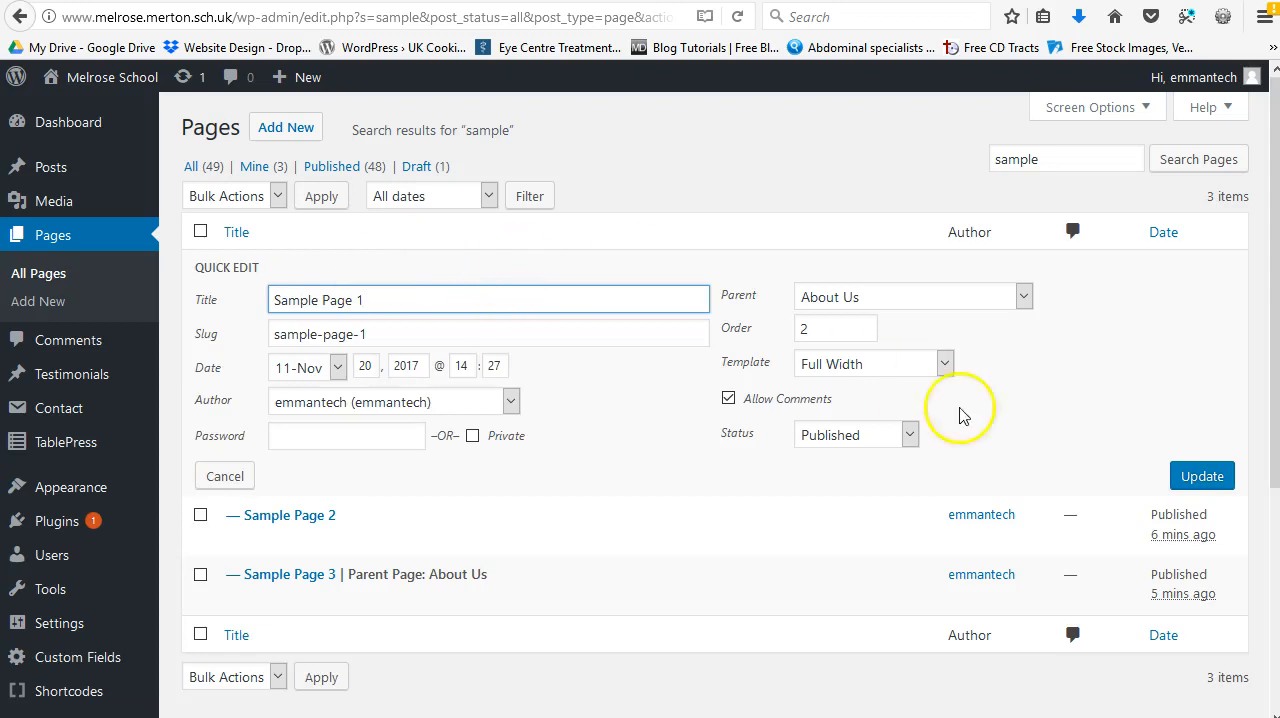
pyautogui.click(1212, 477)
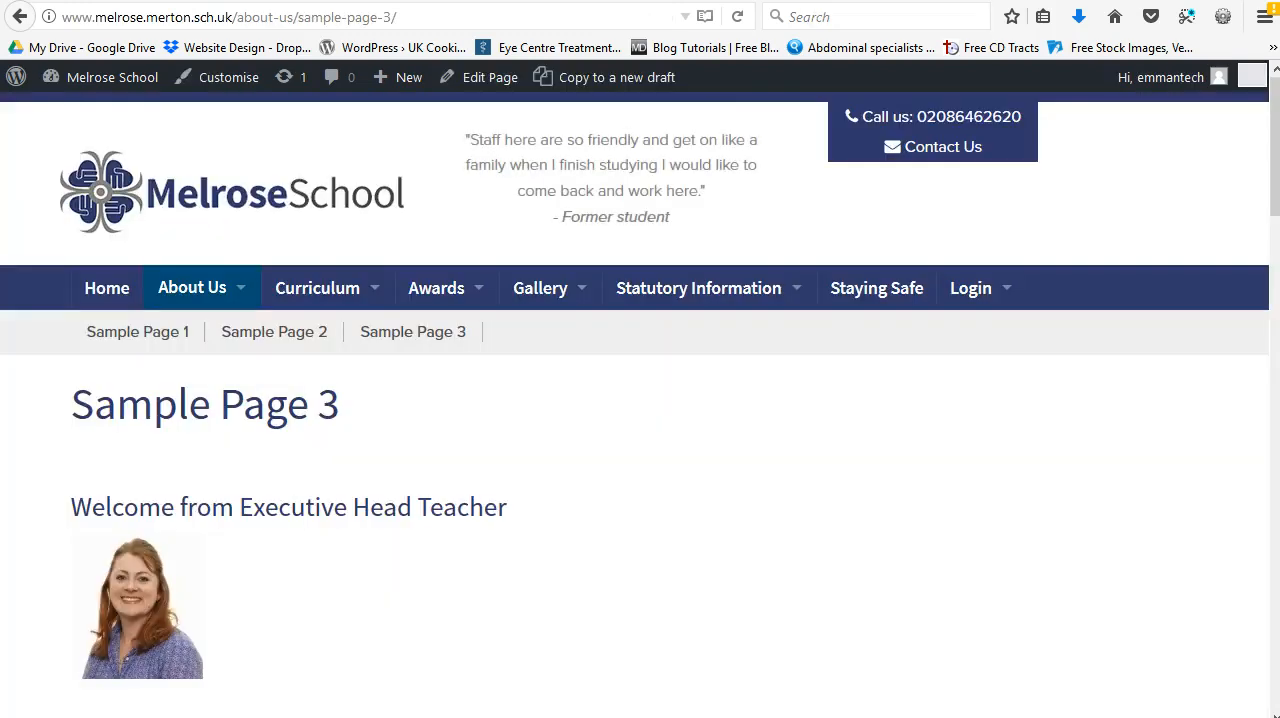
# Step: Reload the live Sample Page 3 to check the page order in the About Us sub-navigation
pyautogui.rightClick(829, 232)
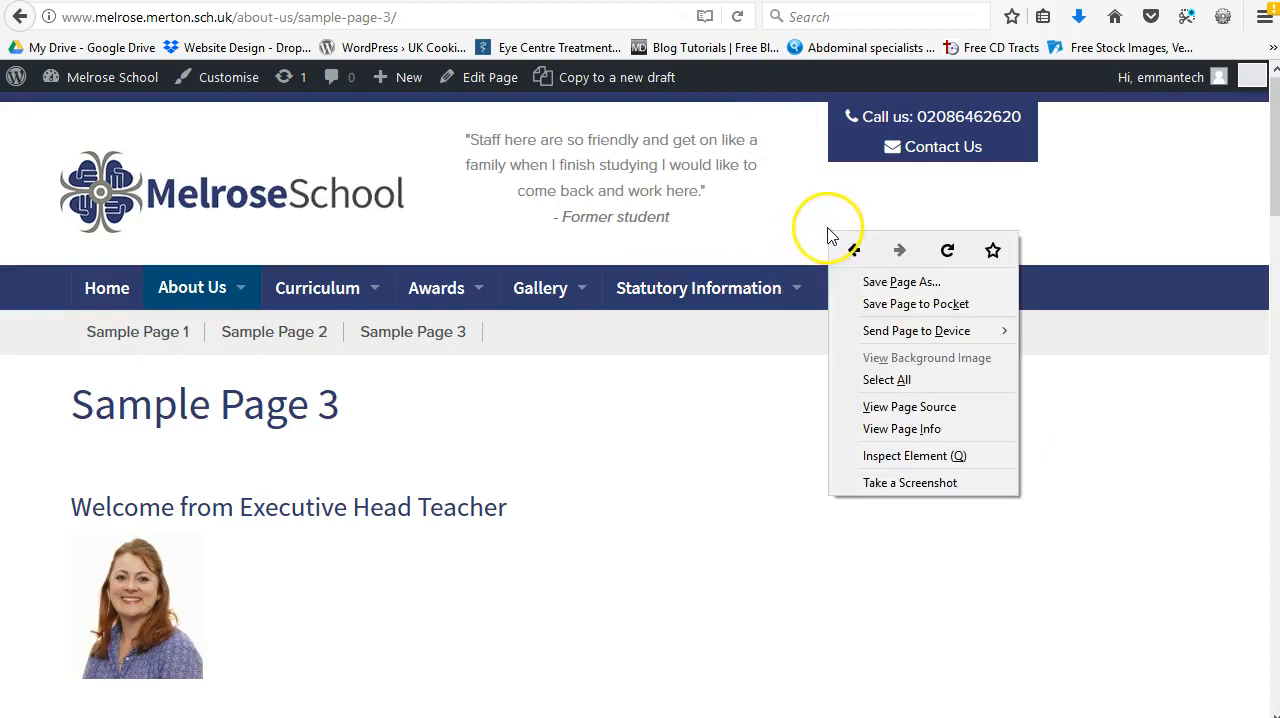
pyautogui.click(948, 250)
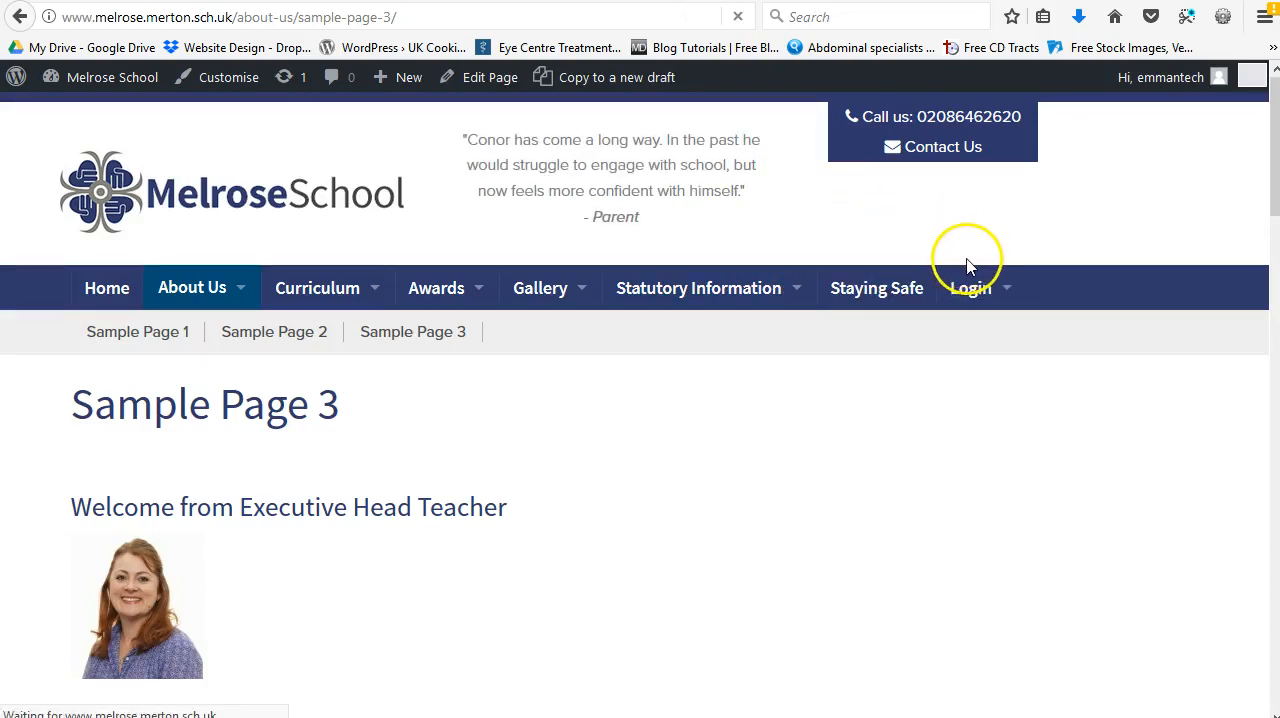